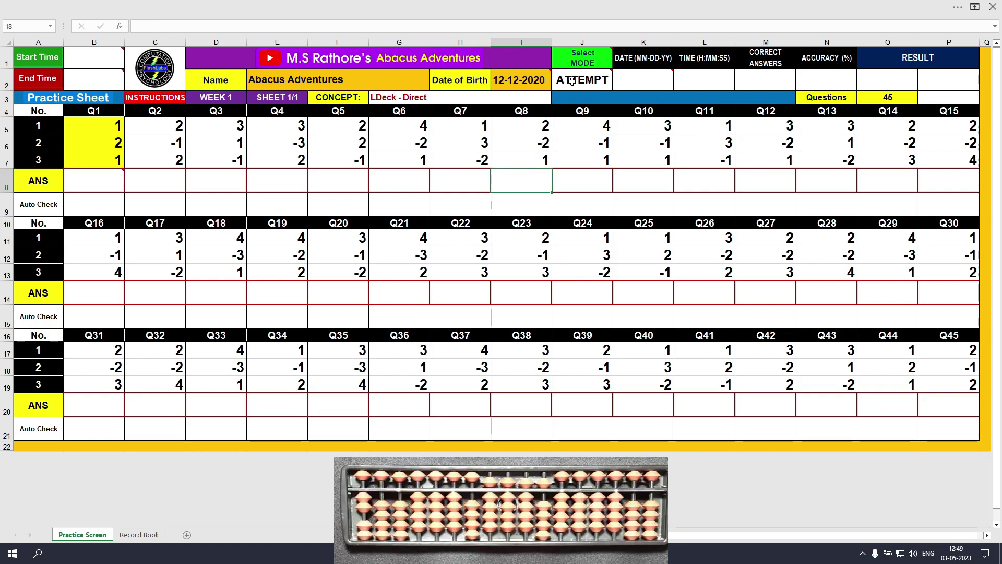
- Answer the first three practice questions by entering 4 for Q1, 3 for Q2 and 3 for Q3 in the answer row
mouse_move(573, 81)
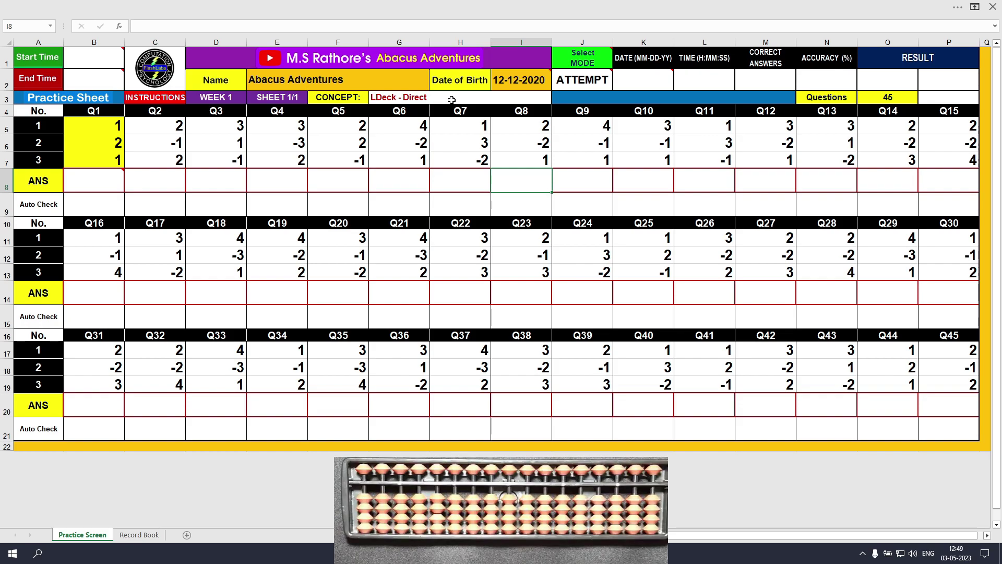
click(103, 179)
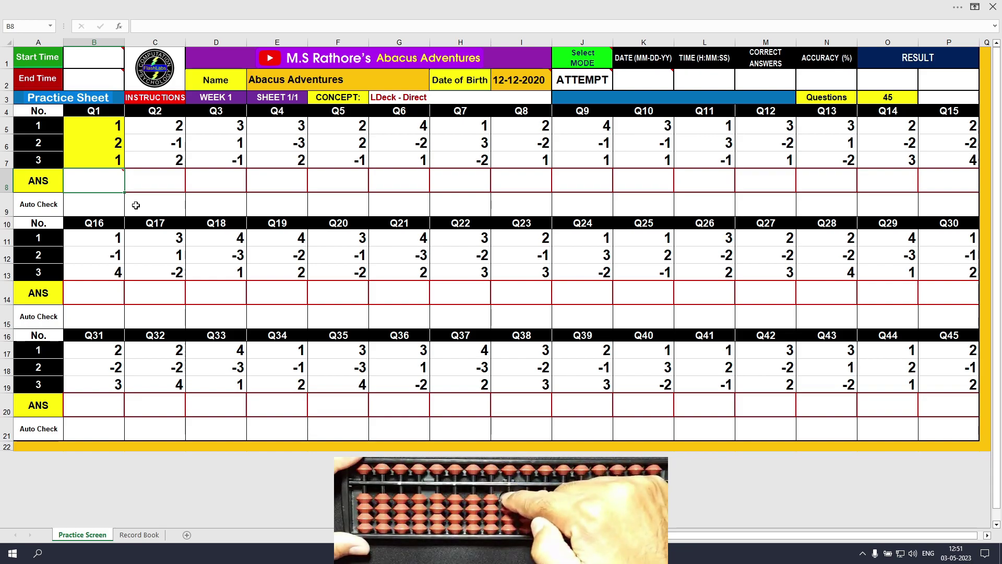
text(4)
key(Return)
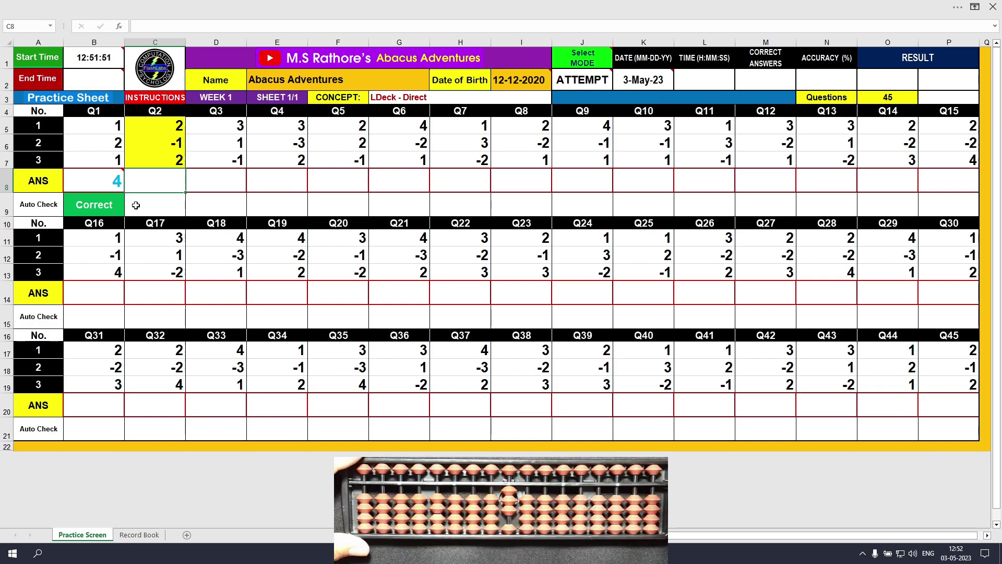
text(3)
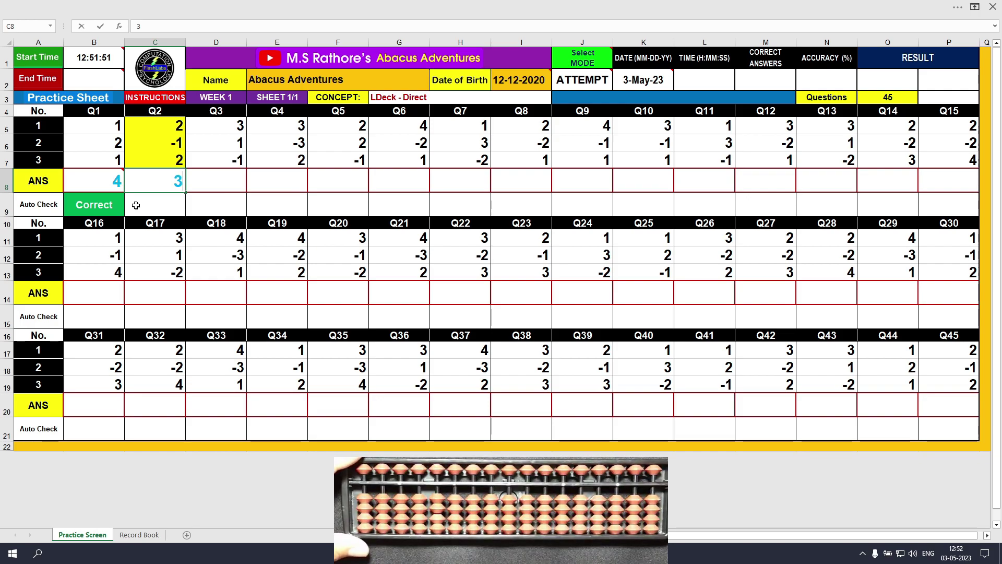
key(Tab)
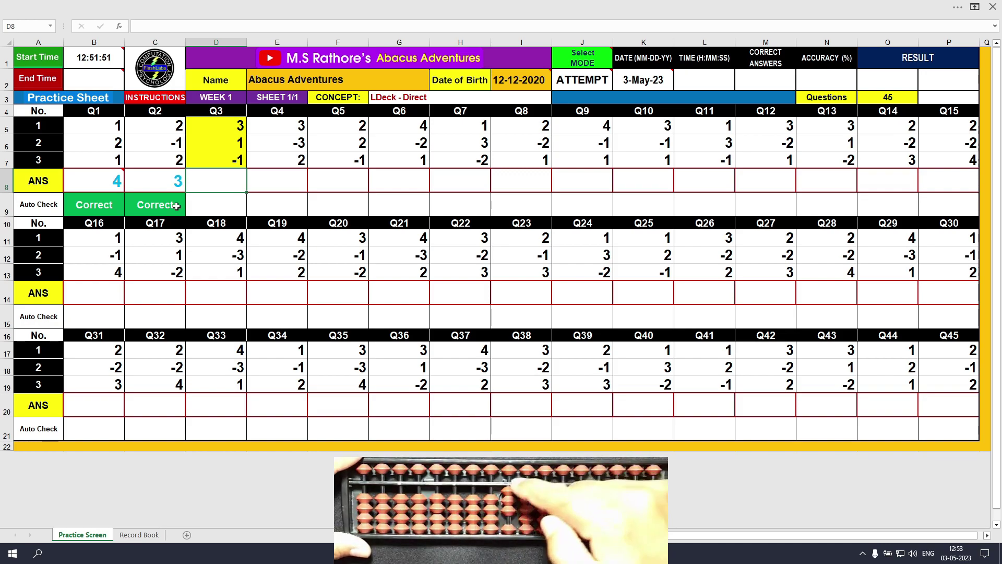
text(3)
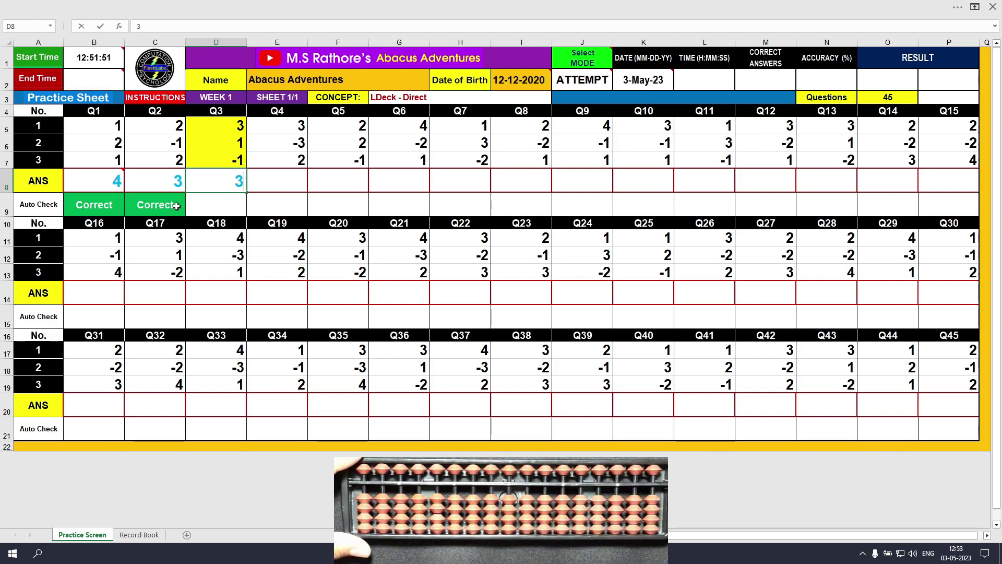
key(Tab)
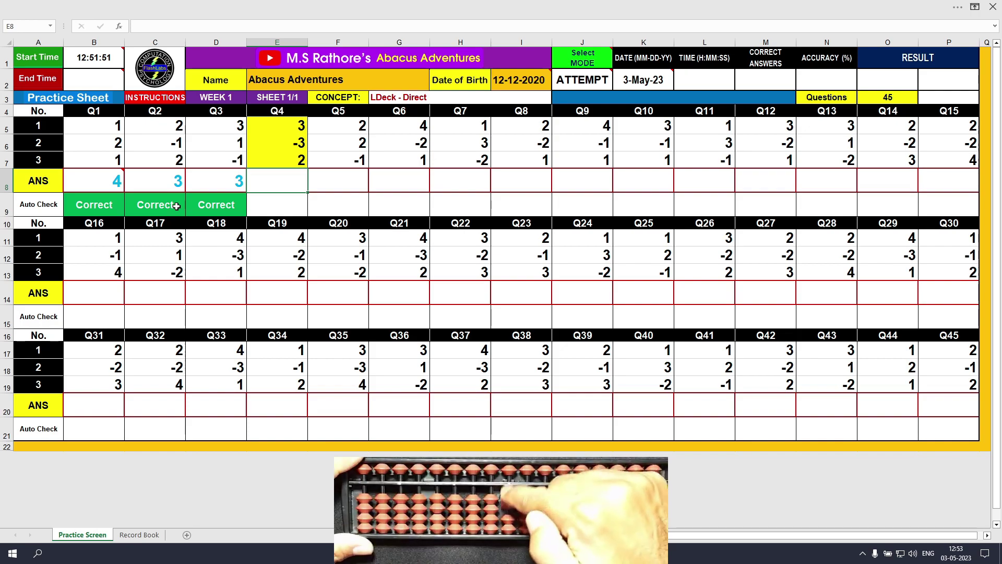
- Enter the answers 2 for Q4, 3 for Q5 and 3 for Q6 in the first answer row
text(2)
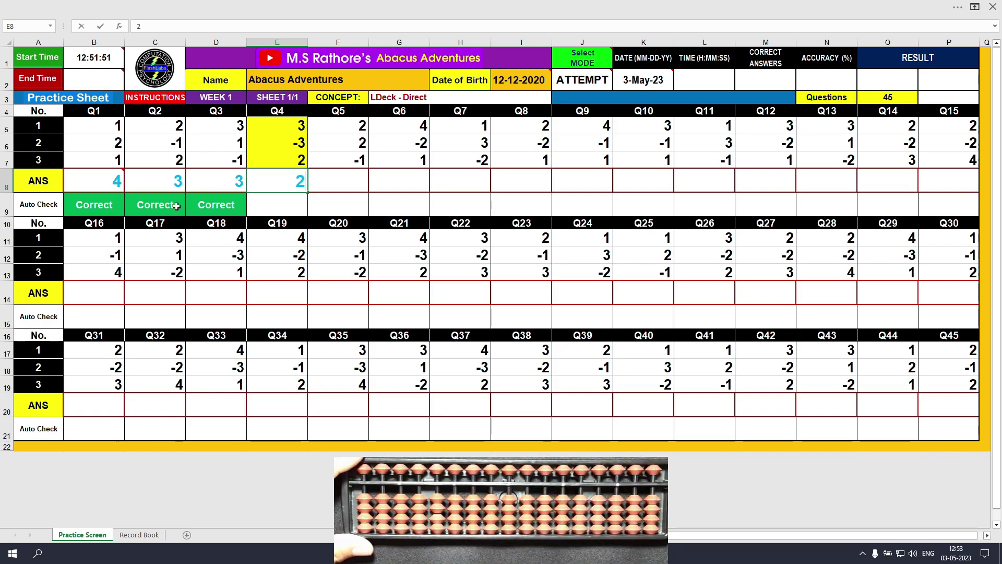
key(Tab)
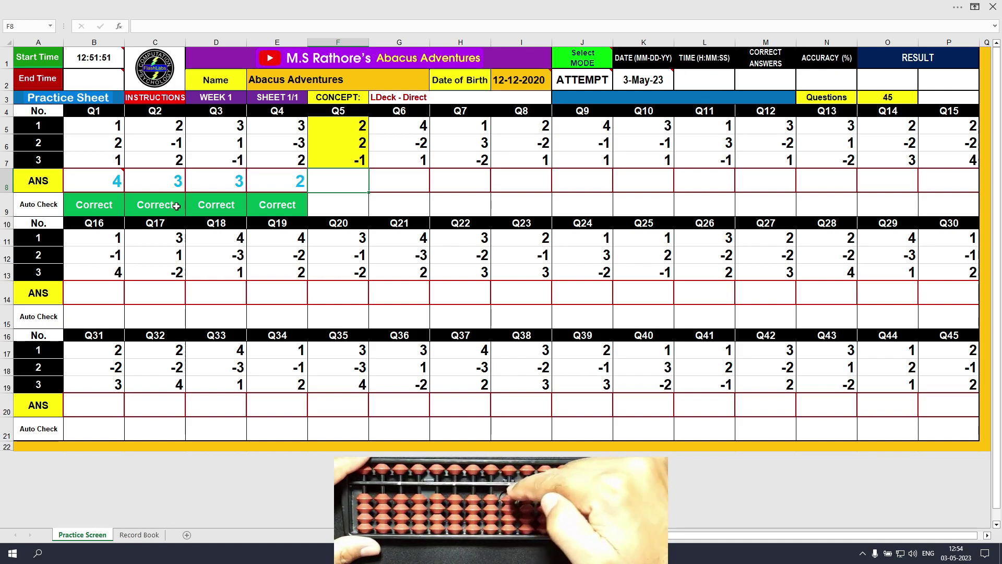
text(3)
key(Tab)
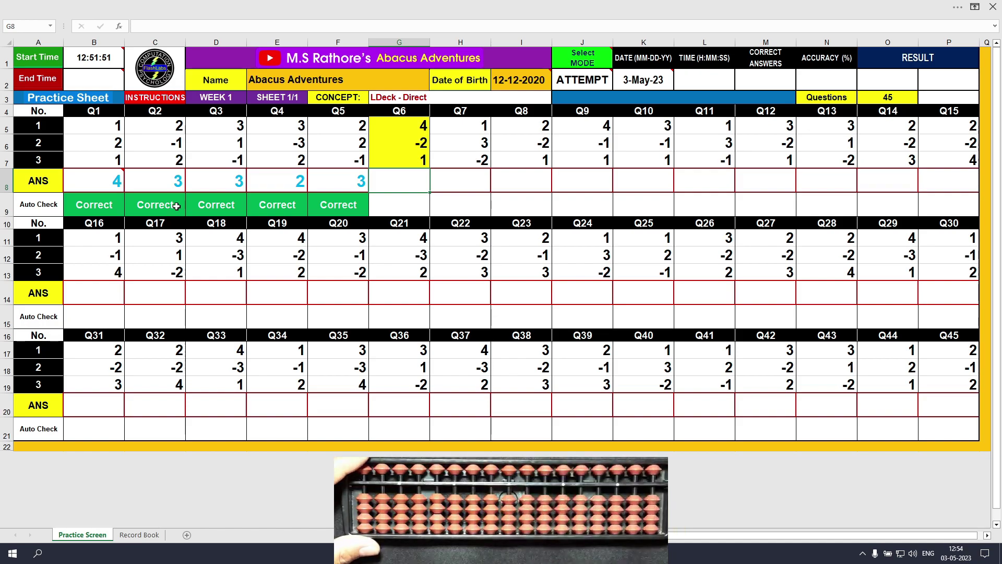
text(3)
key(Tab)
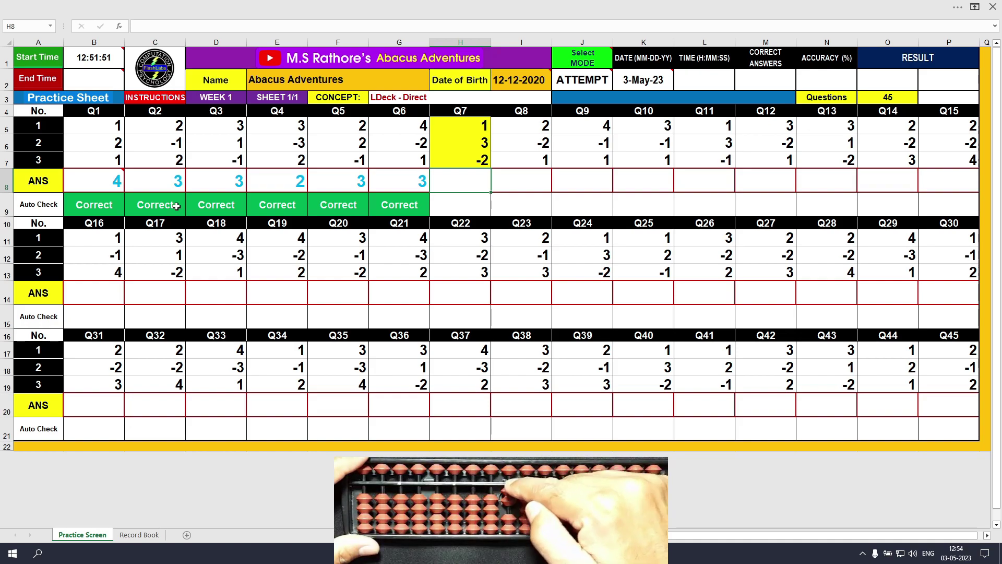
- Enter the answers 2 for Q7, 1 for Q8 and 4 for Q9 in the first answer row
text(2)
key(Tab)
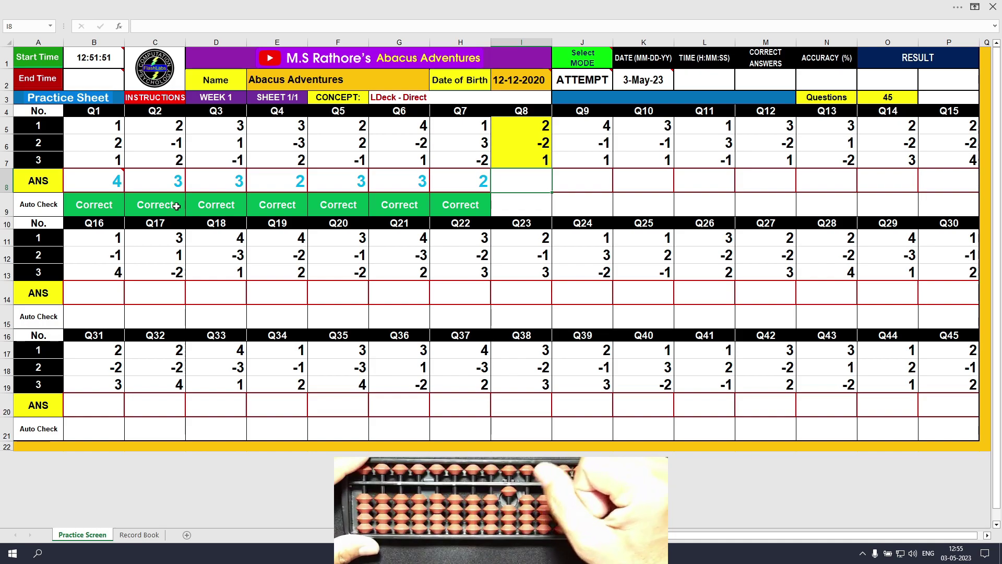
text(1)
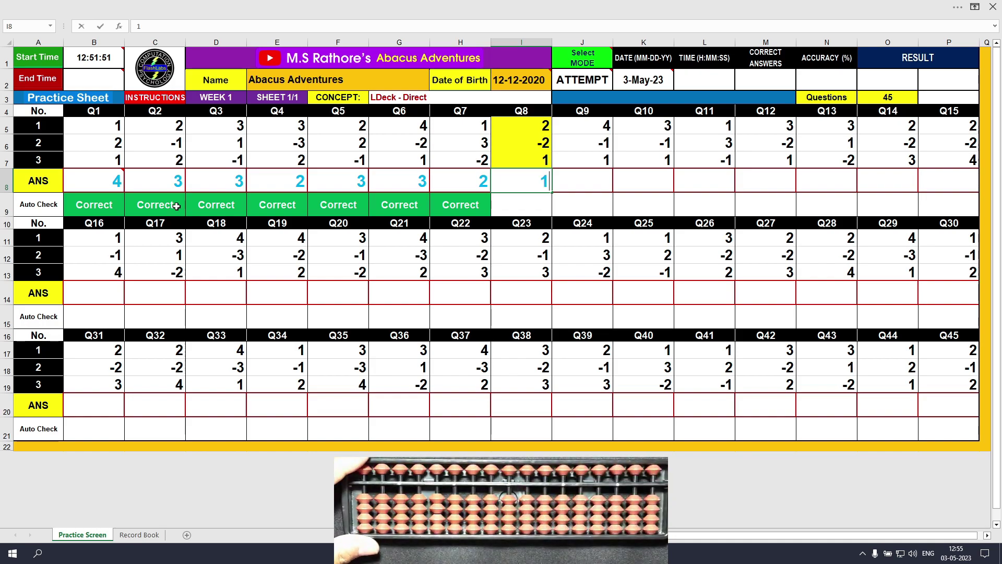
key(Return)
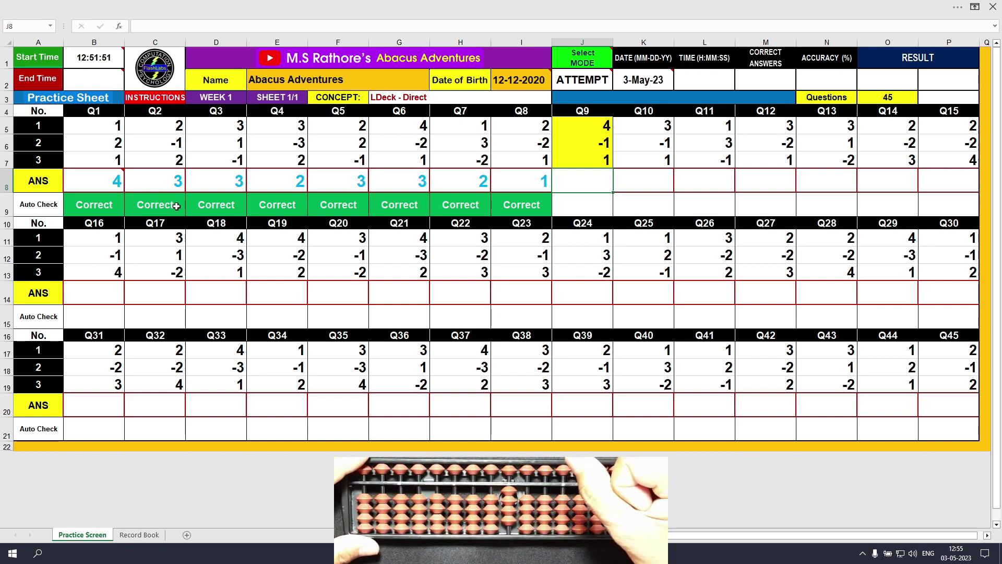
text(4)
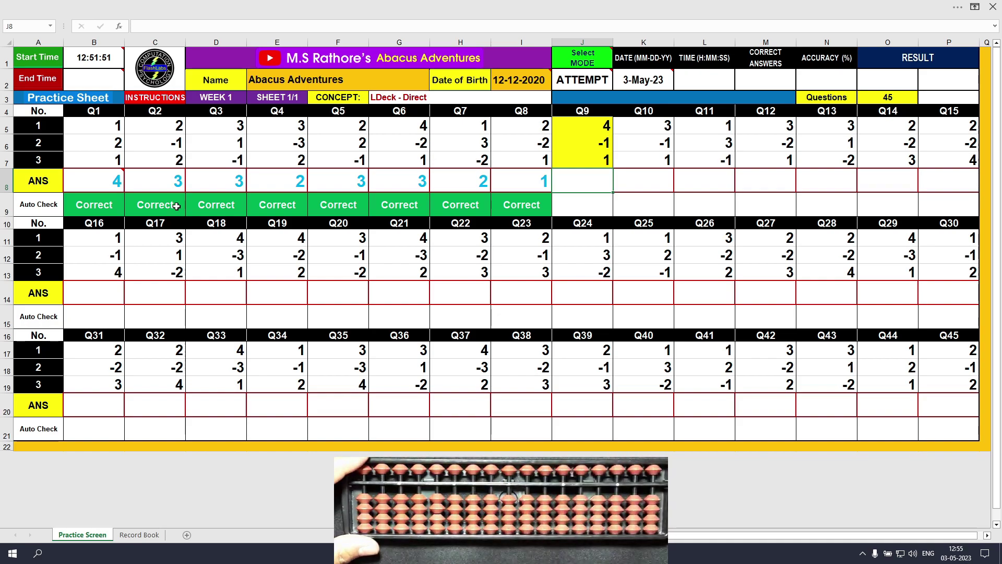
key(Tab)
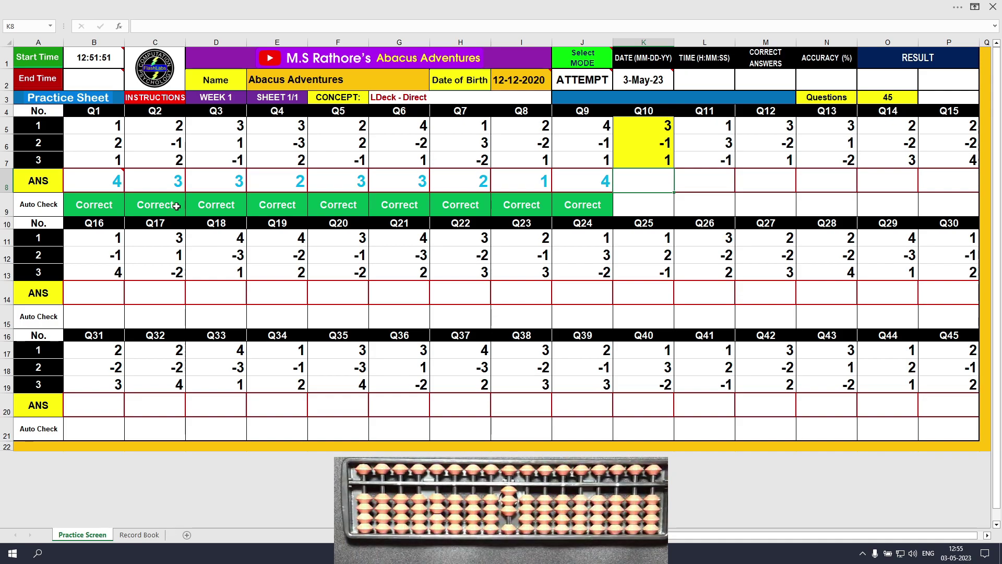
- Enter the answers 3 for Q10, 3 for Q11 and 2 for Q12 in the first answer row
text(3)
key(Tab)
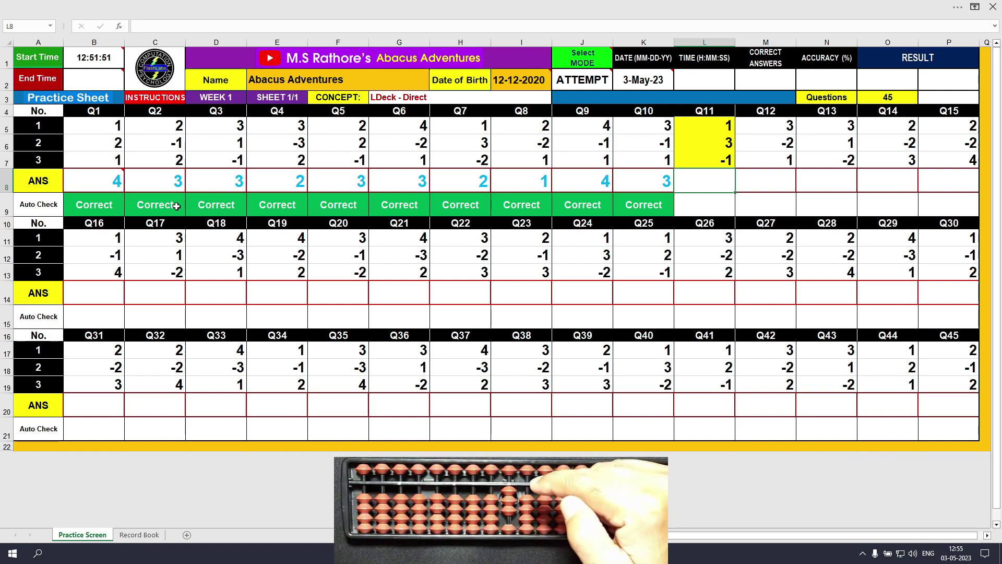
text(3)
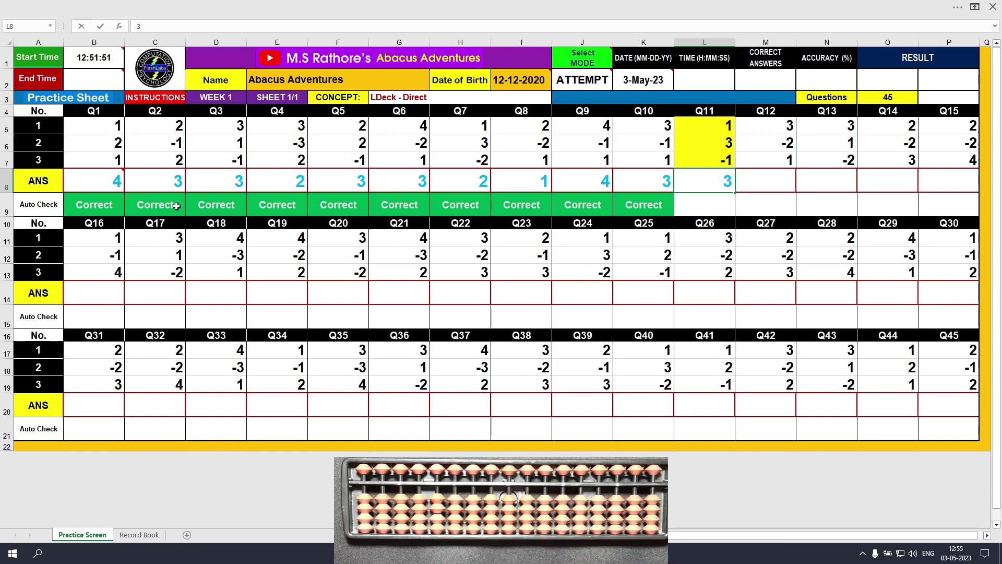
key(Tab)
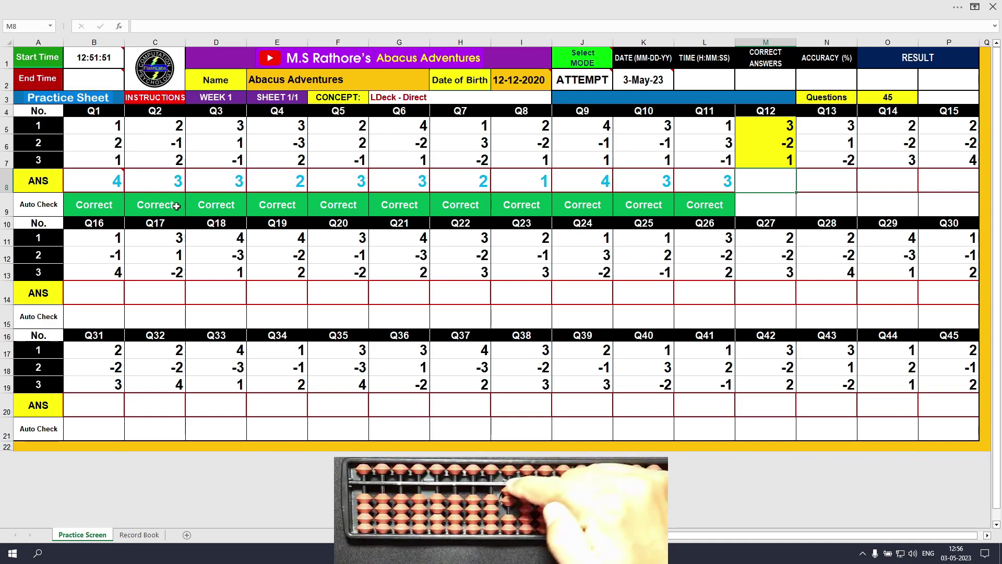
text(2)
key(Tab)
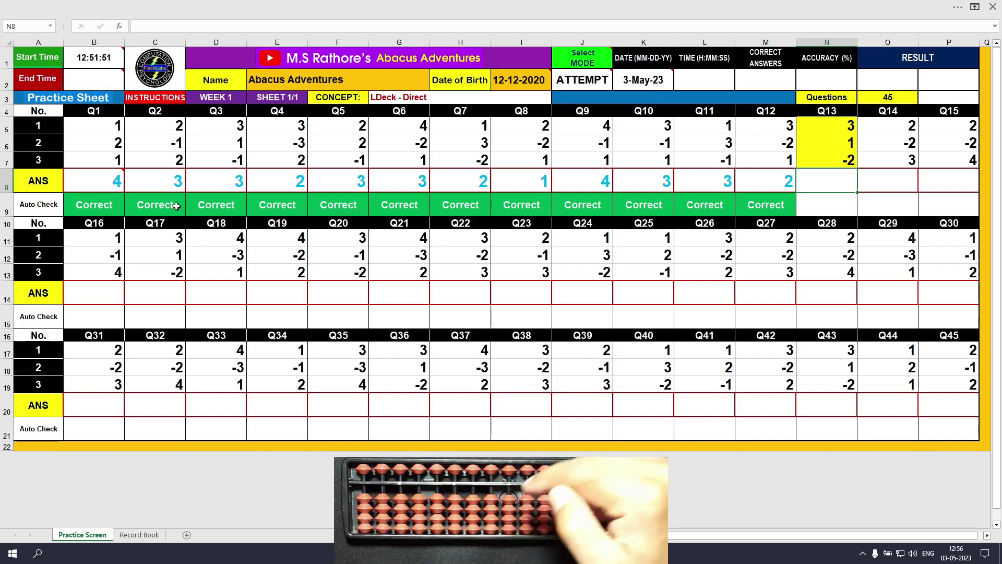
- Complete the first answer row with 2 for Q13, 3 for Q14 and 4 for Q15
text(2)
key(Tab)
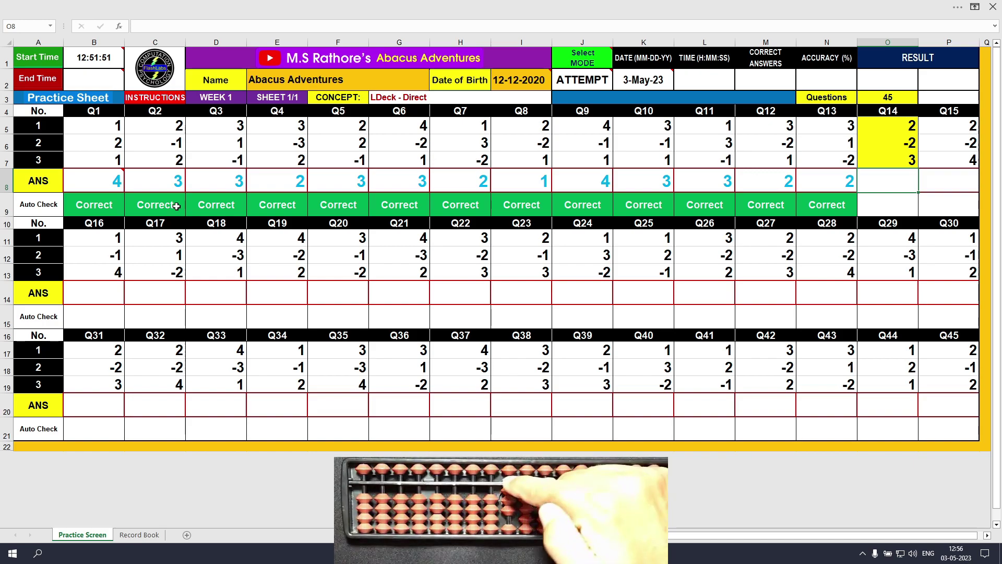
text(3)
key(Tab)
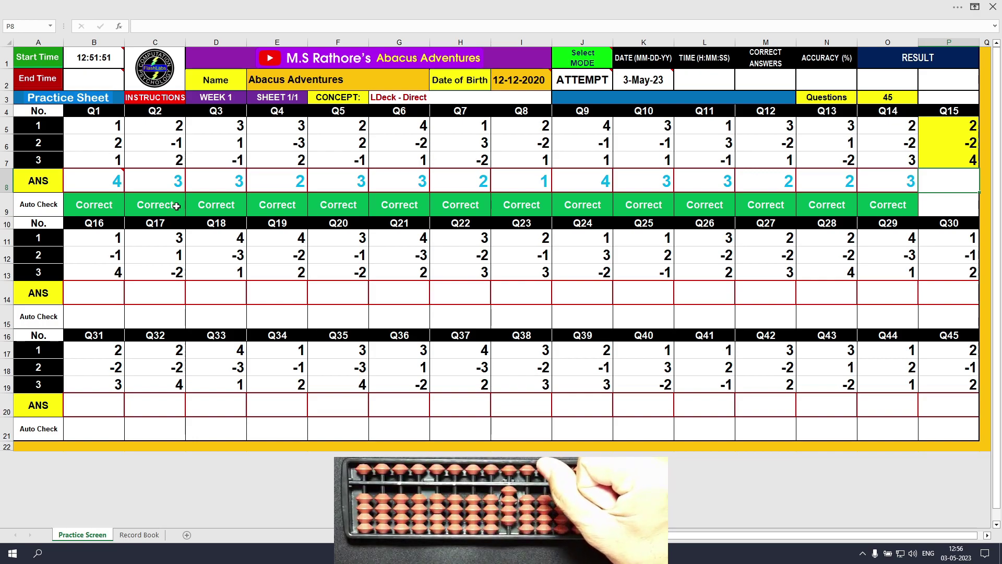
text(4)
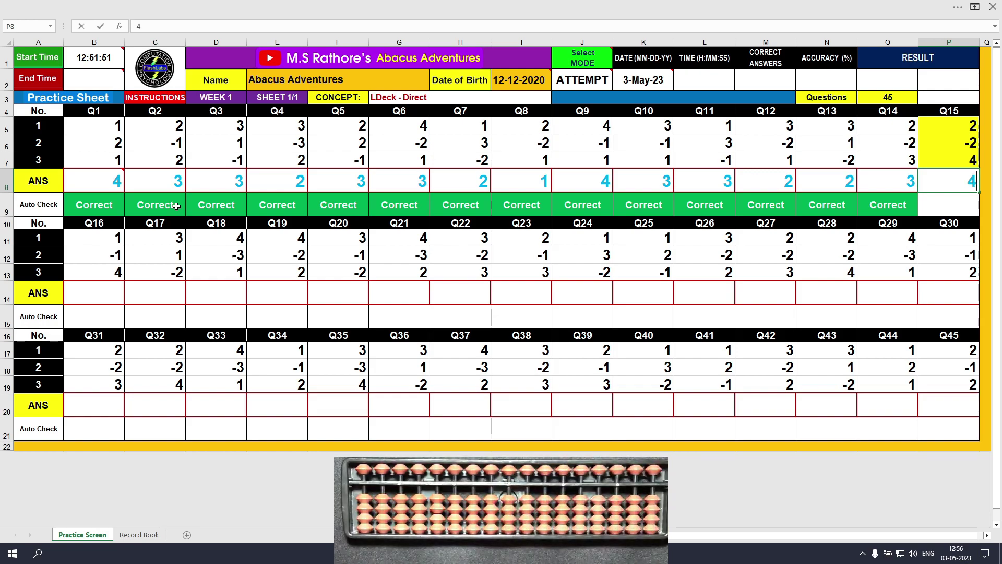
key(Return)
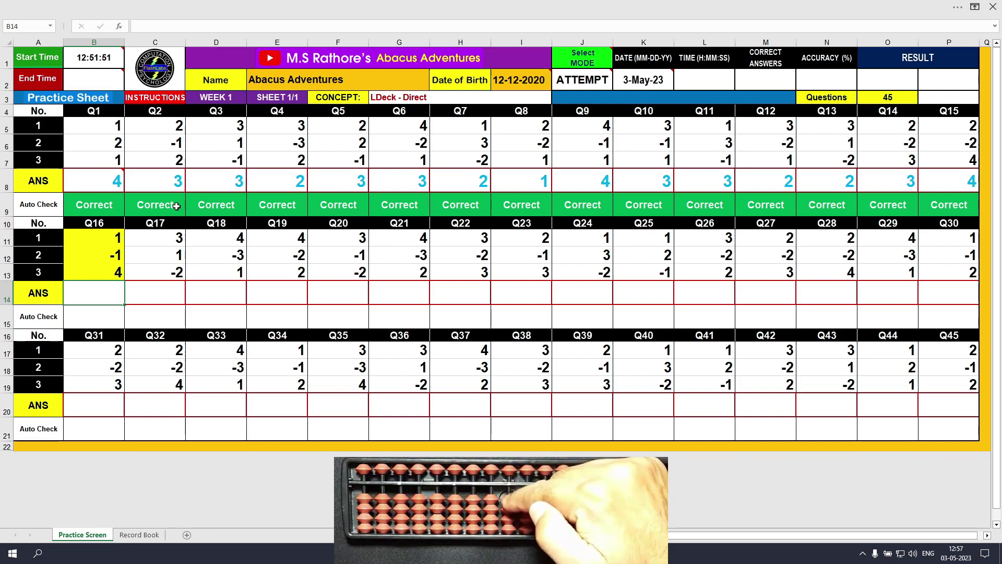
- Begin the second answer row with 4 for Q16, 2 for Q17 and 2 for Q18
text(4)
key(Tab)
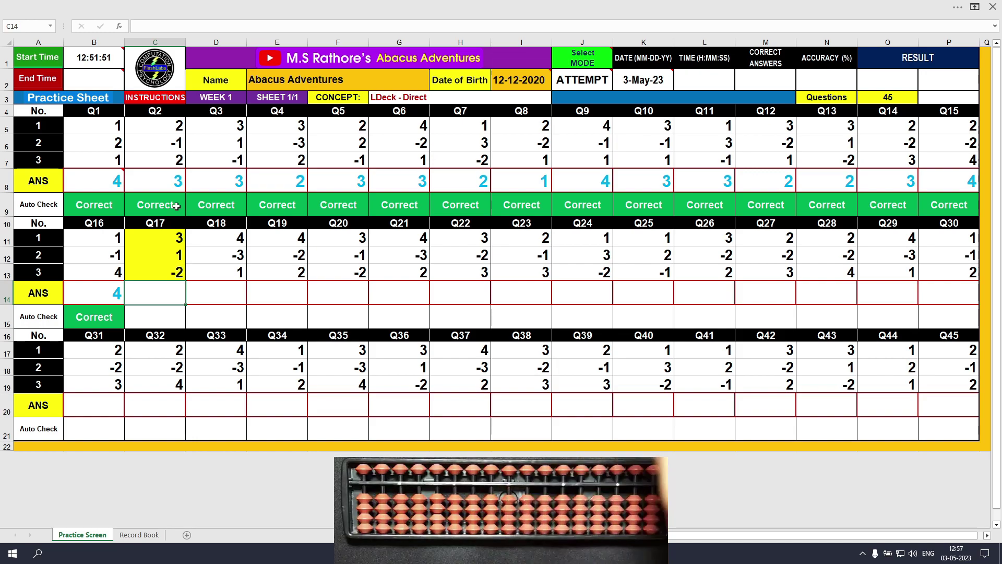
text(2)
key(Tab)
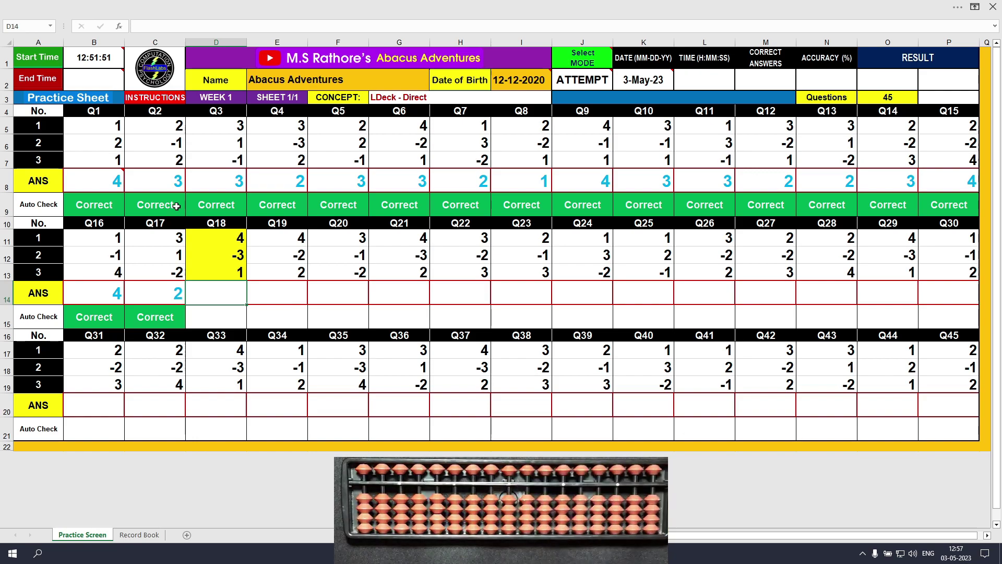
text(2)
key(Tab)
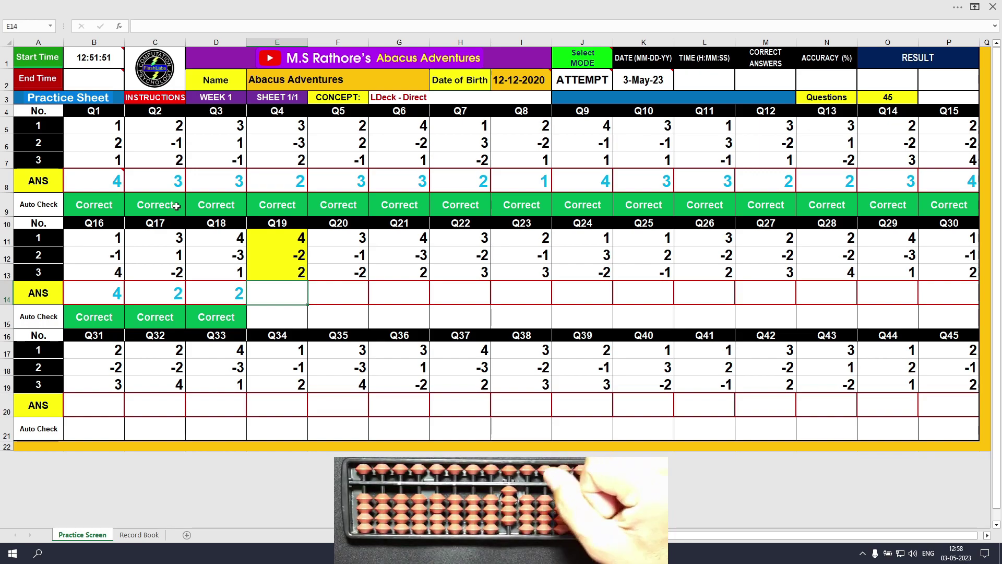
- Enter the answers 4 for Q19, 0 for Q20 and 3 for Q21 in the second answer row
text(4)
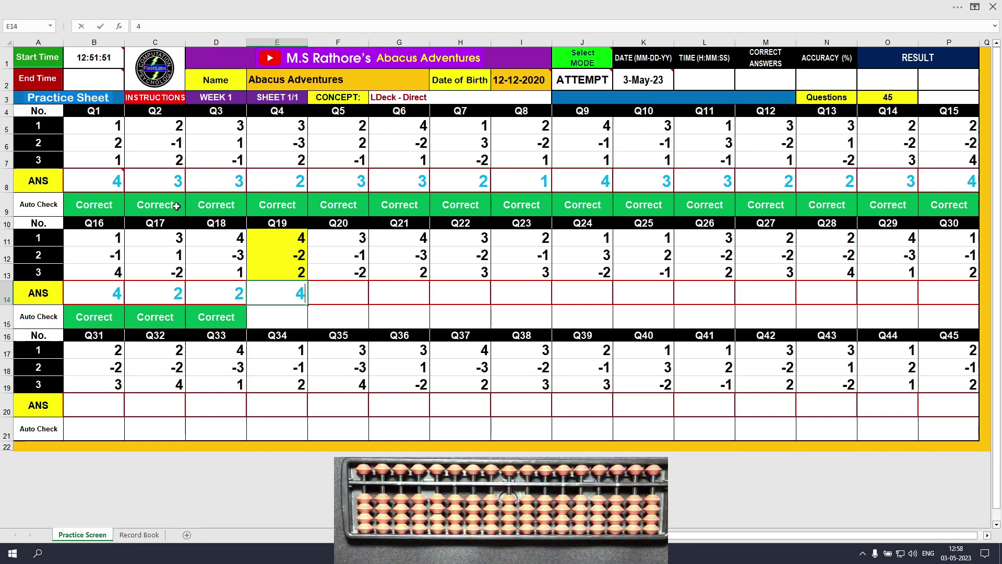
key(Tab)
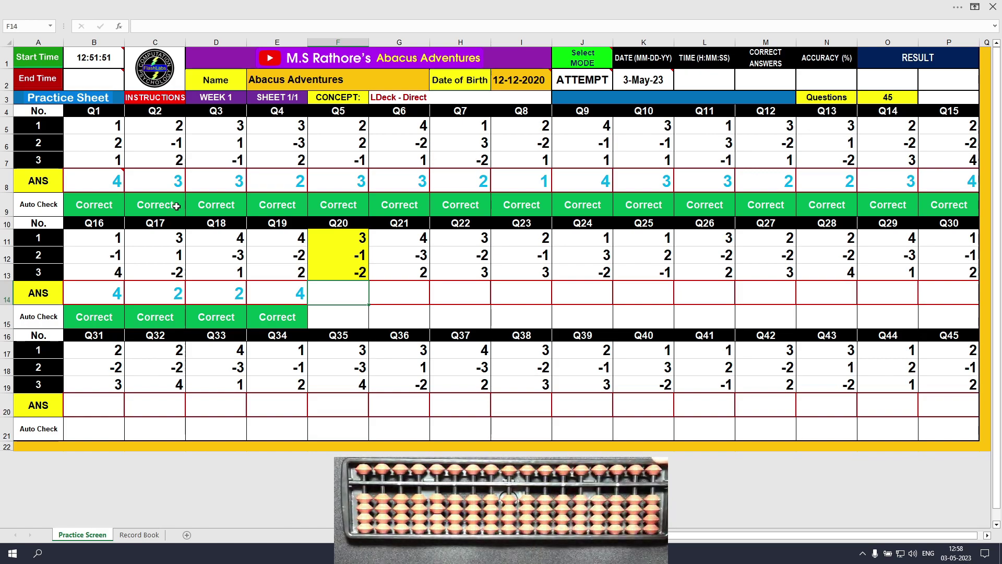
text(0)
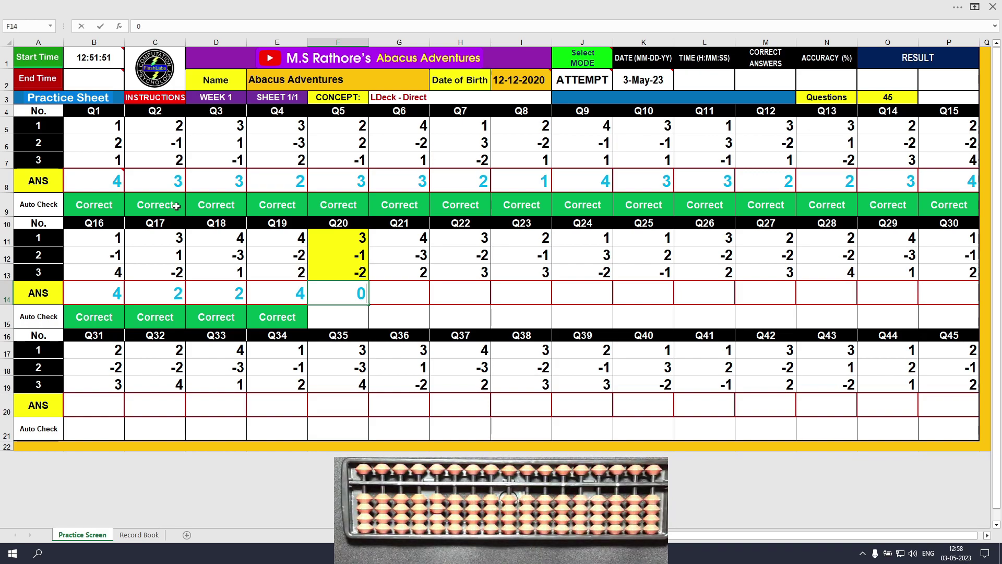
key(Tab)
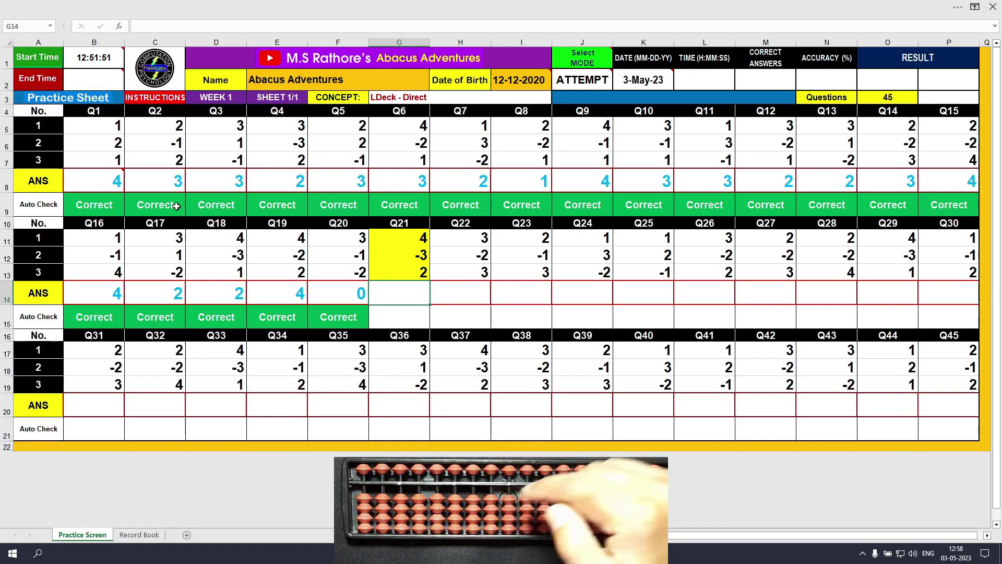
text(3)
key(Tab)
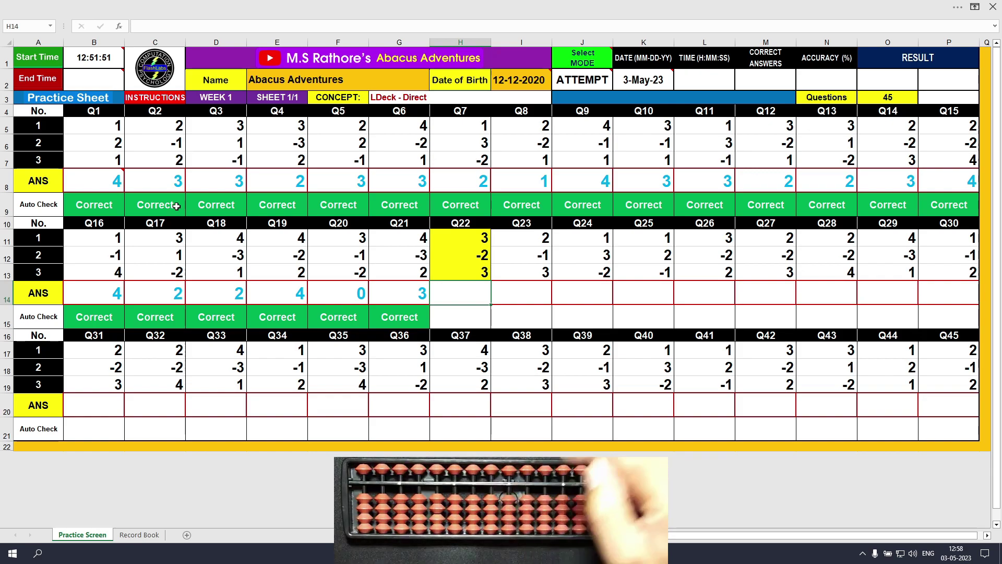
- Enter the answers 4 for Q22, 4 for Q23 and 2 for Q24 in the second answer row
text(4)
key(Tab)
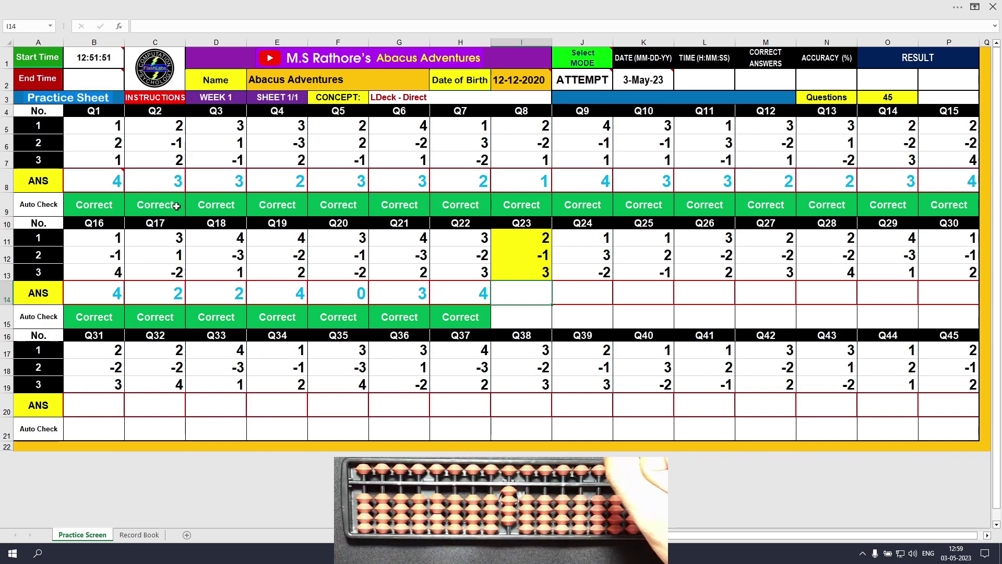
text(4)
key(Tab)
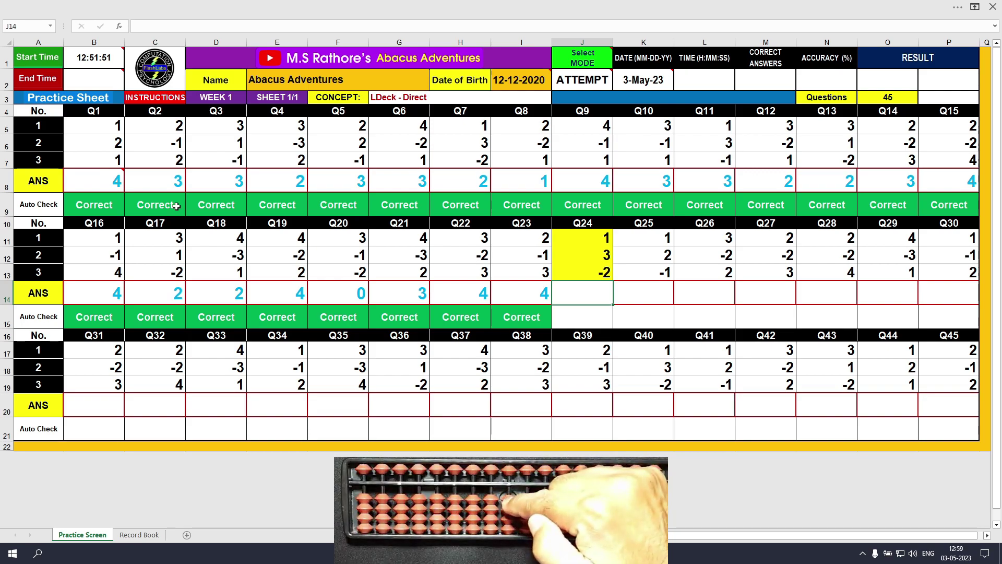
text(2)
key(Tab)
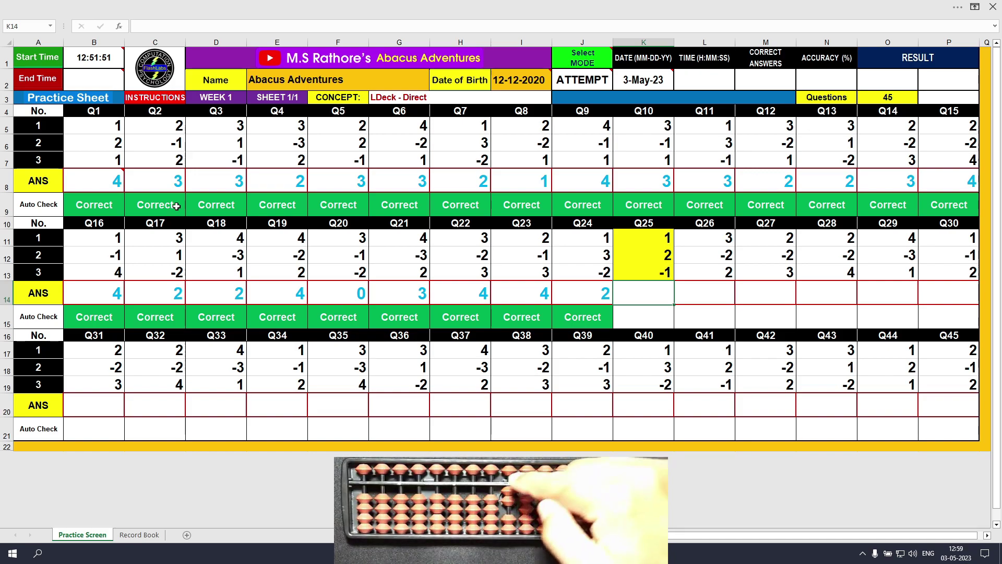
- Enter the answers 2 for Q25, 3 for Q26 and 3 for Q27 in the second answer row
text(2)
key(Tab)
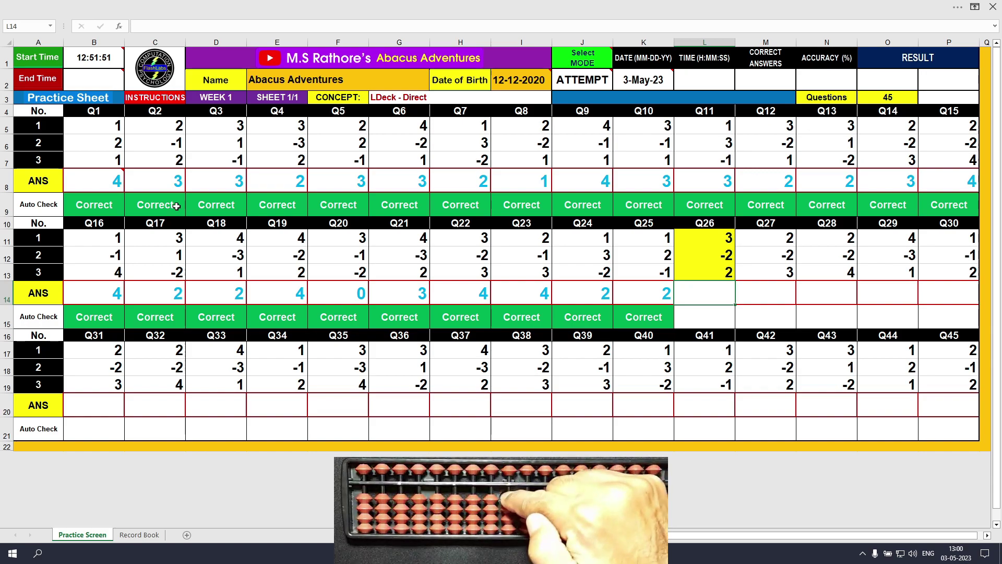
text(3)
key(Tab)
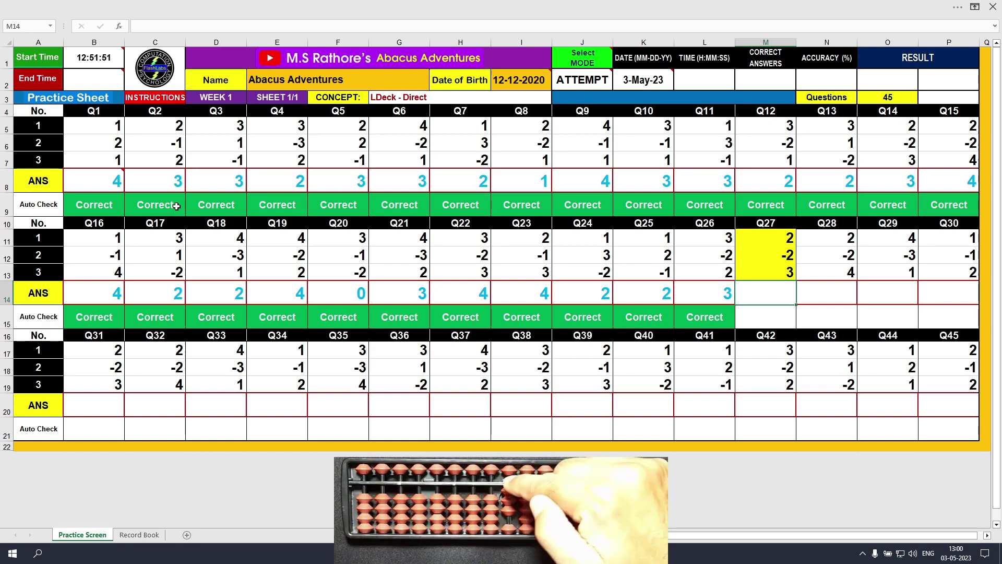
text(3)
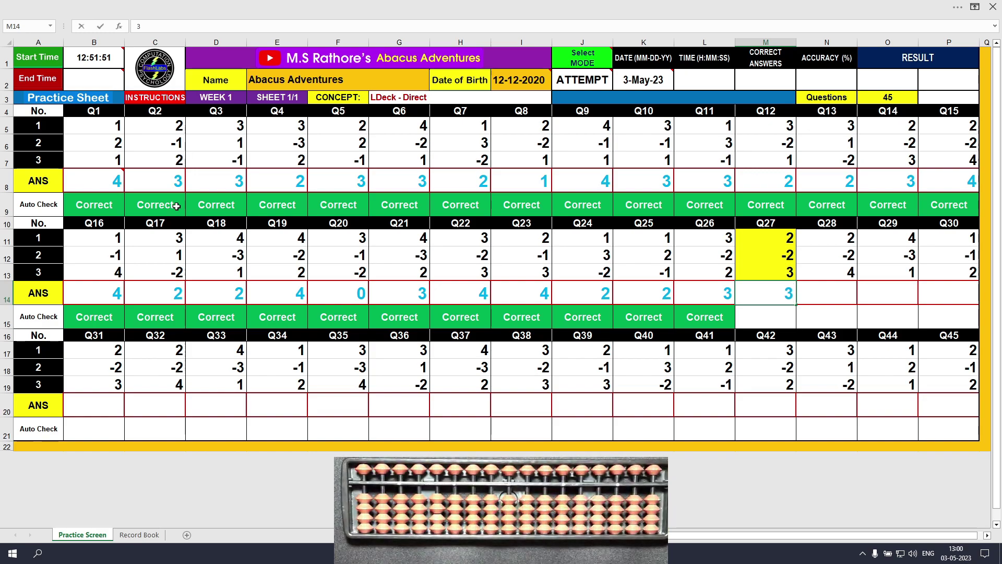
key(Tab)
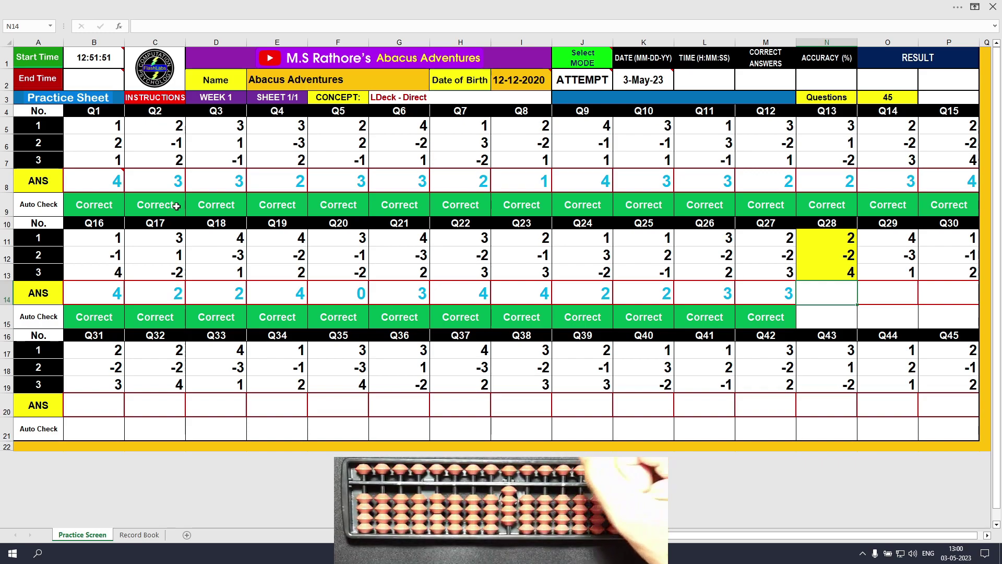
- Complete the second answer row with 4 for Q28, 2 for Q29 and 2 for Q30
text(4)
key(Tab)
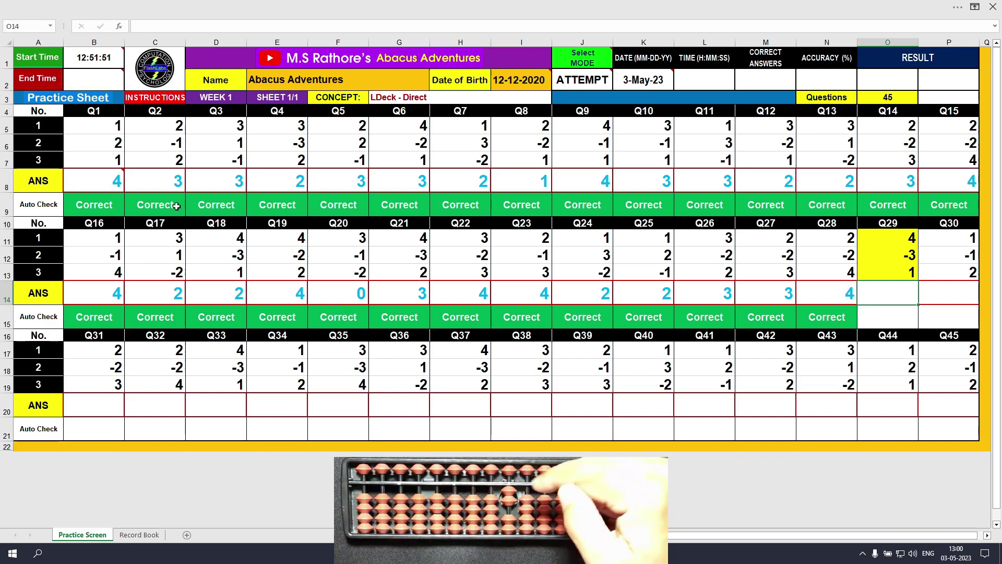
text(2)
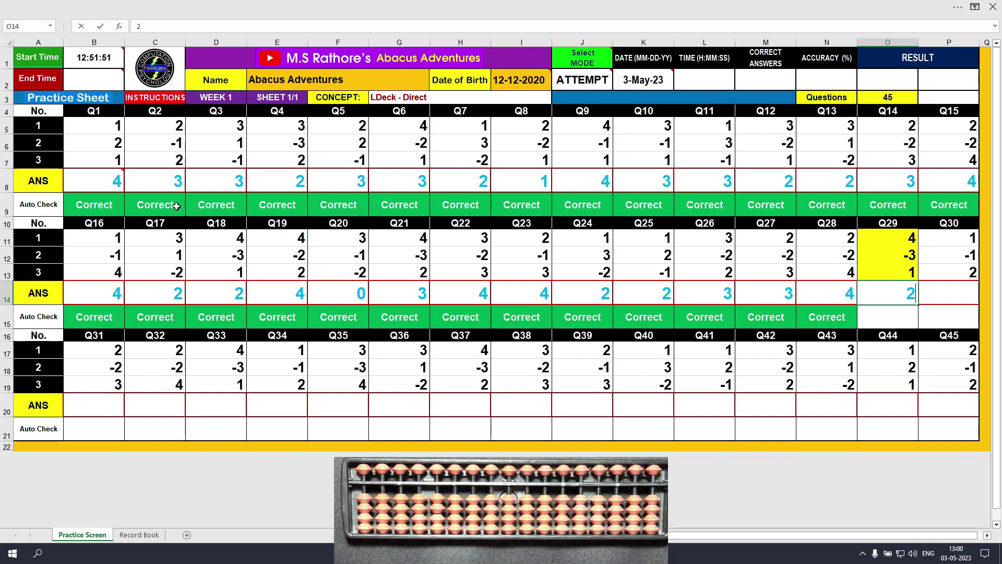
key(Tab)
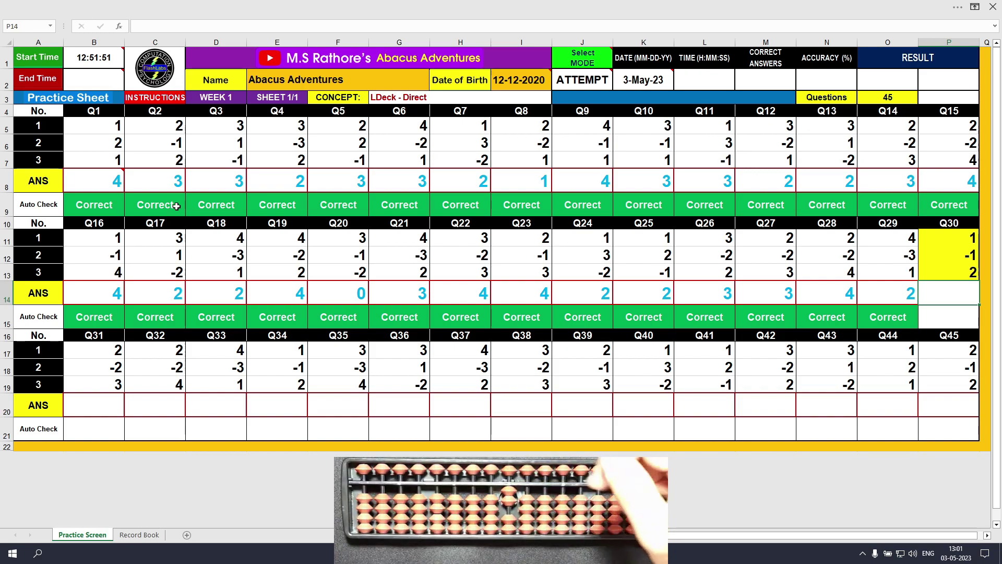
text(2)
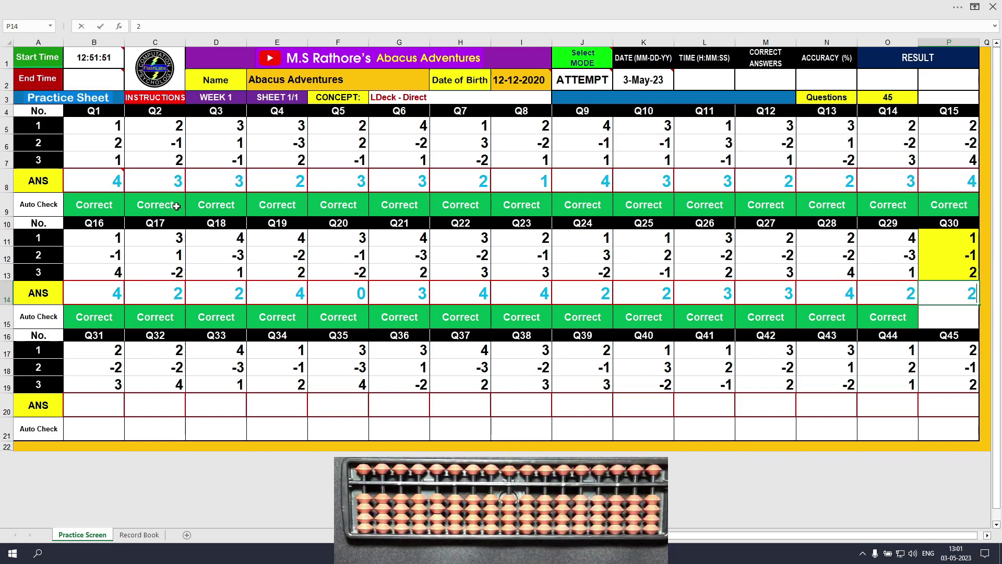
key(Return)
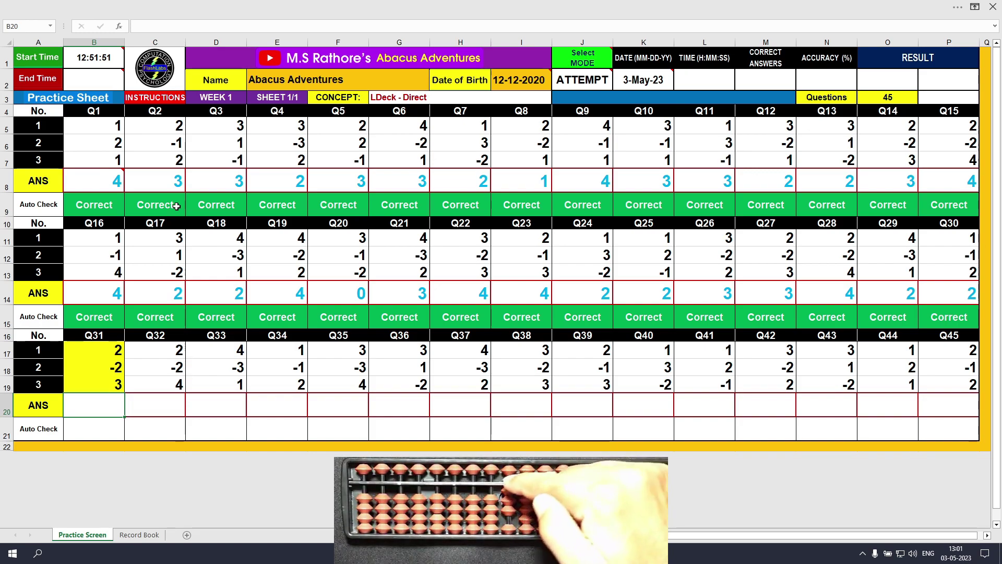
- Begin the third answer row with 3 for Q31, 4 for Q32 and 2 for Q33
text(3)
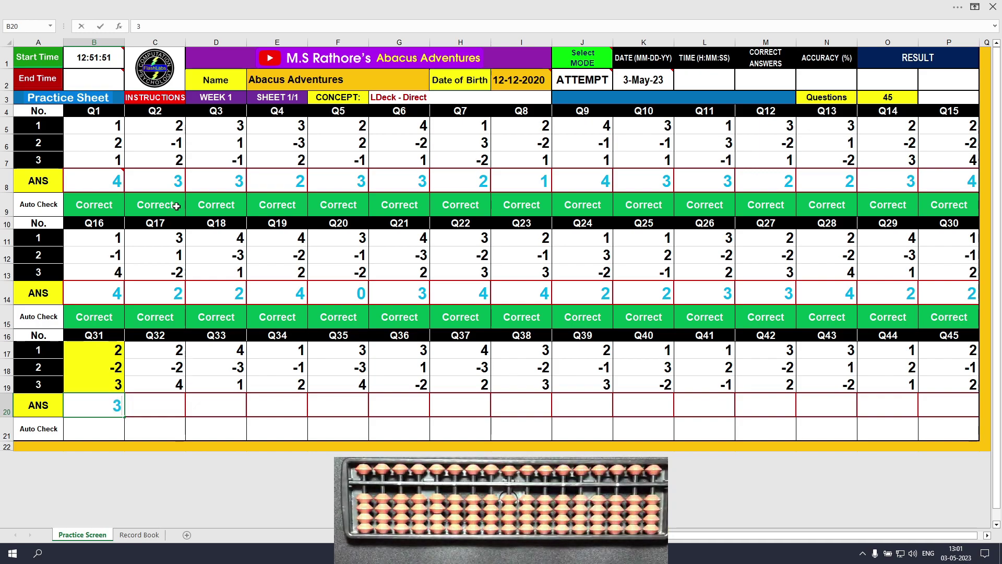
key(Return)
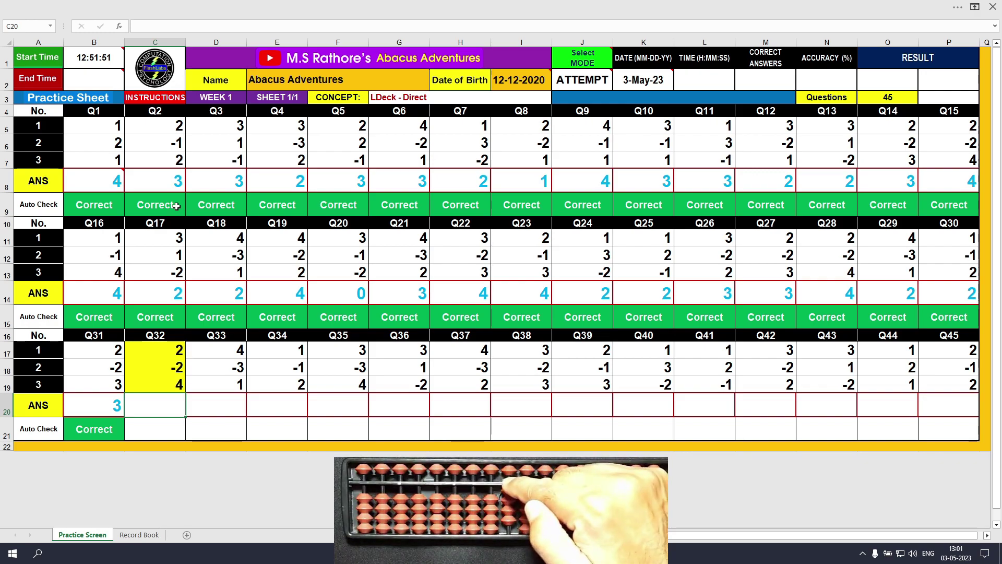
text(4)
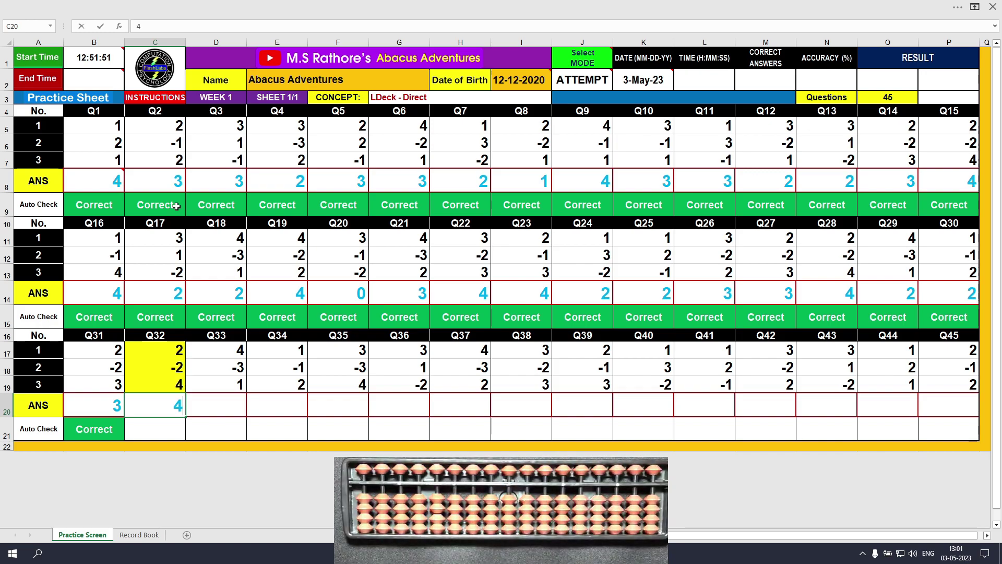
key(Tab)
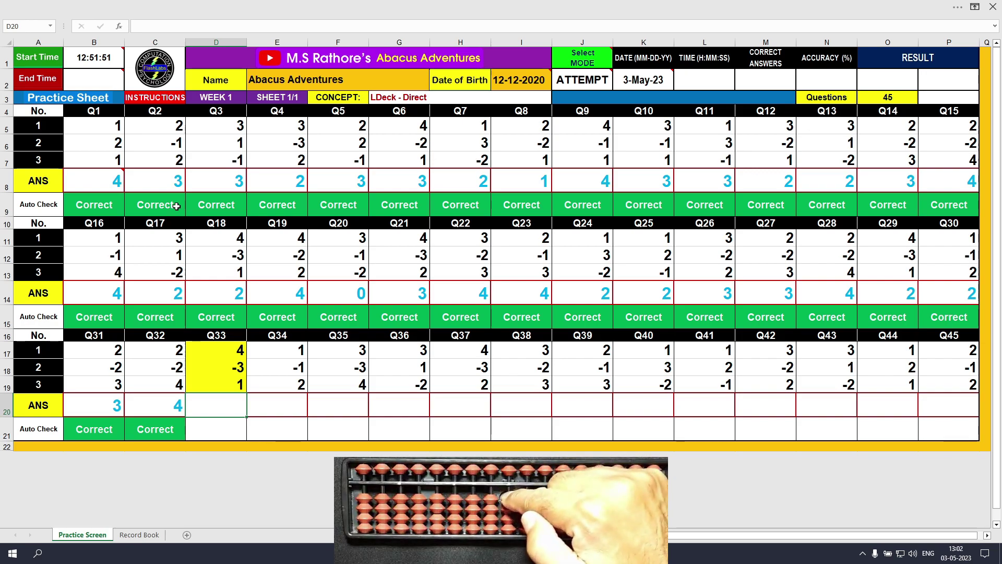
text(2)
key(Tab)
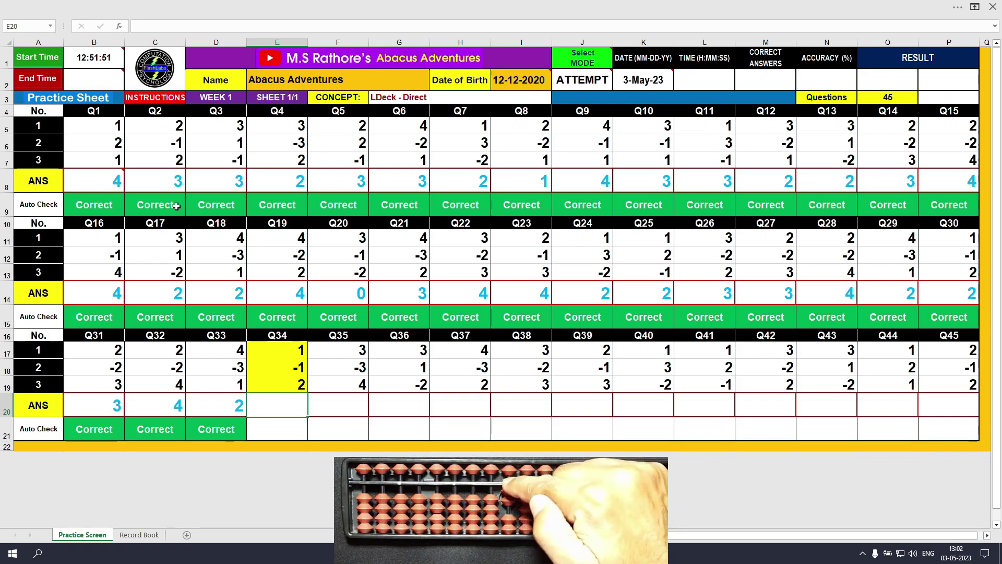
- Enter the answers 2 for Q34, 4 for Q35 and 2 for Q36 in the third answer row
text(2)
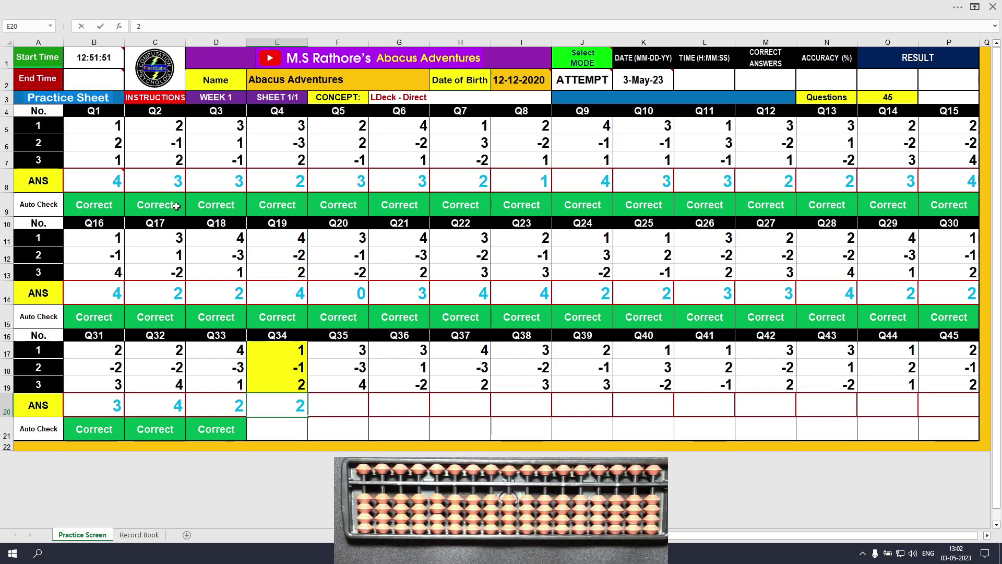
key(Tab)
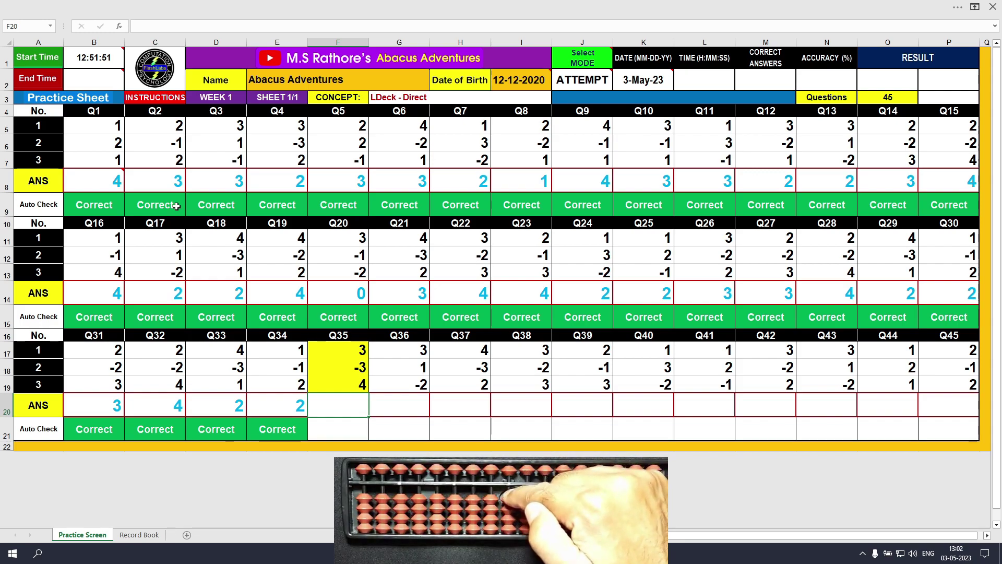
text(4)
key(Tab)
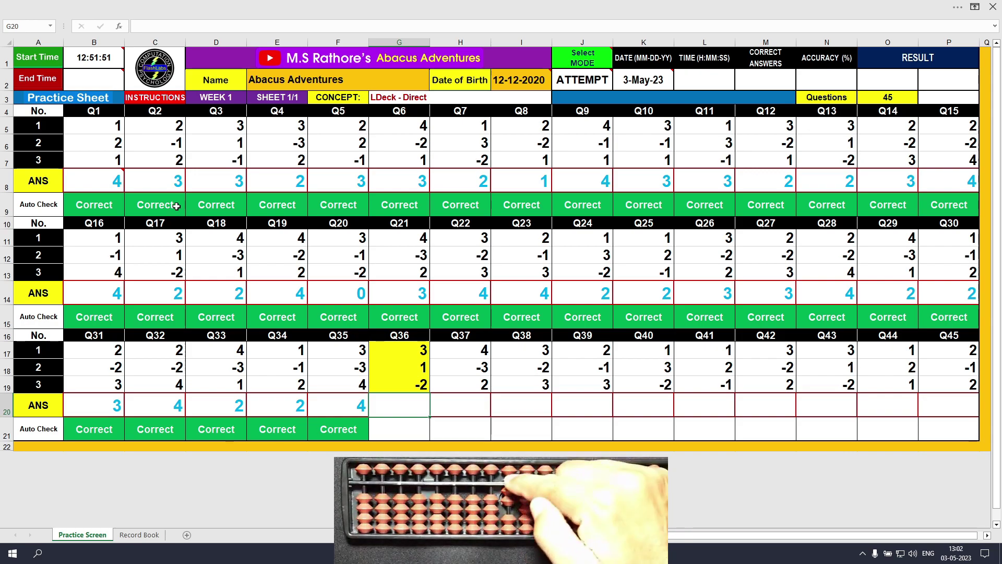
text(2)
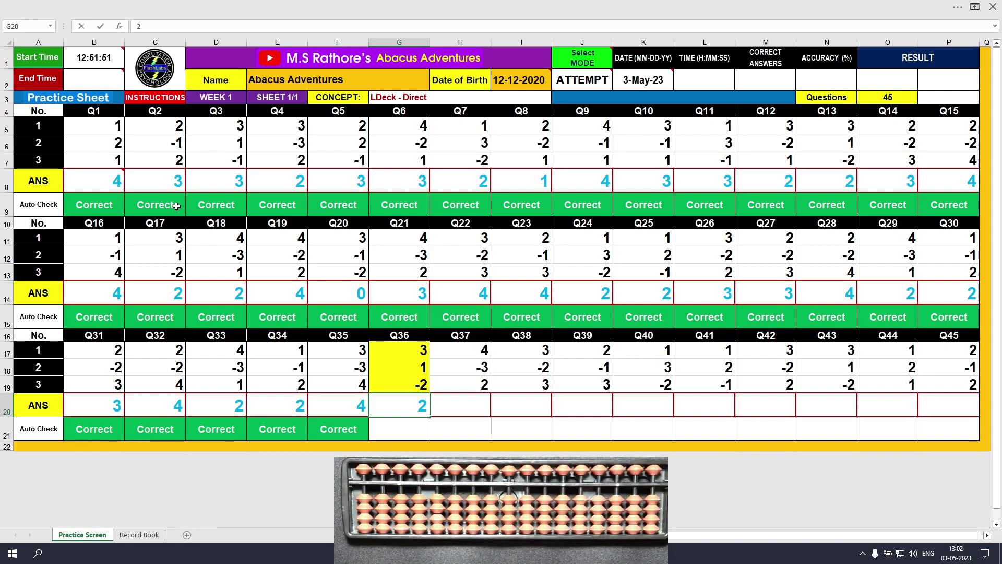
key(Tab)
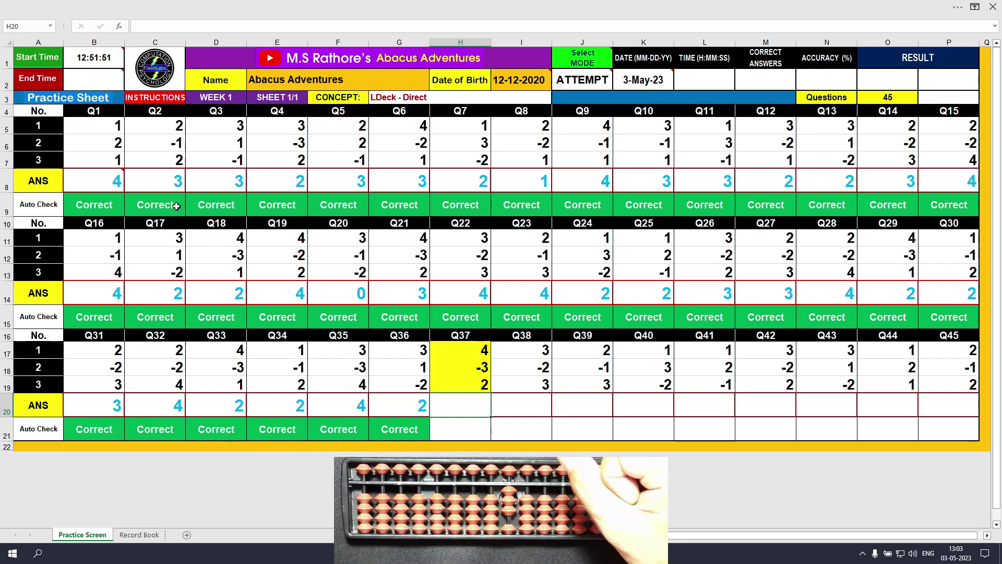
- Enter the answers 3 for Q37, 4 for Q38 and 4 for Q39 in the third answer row
text(3)
key(Tab)
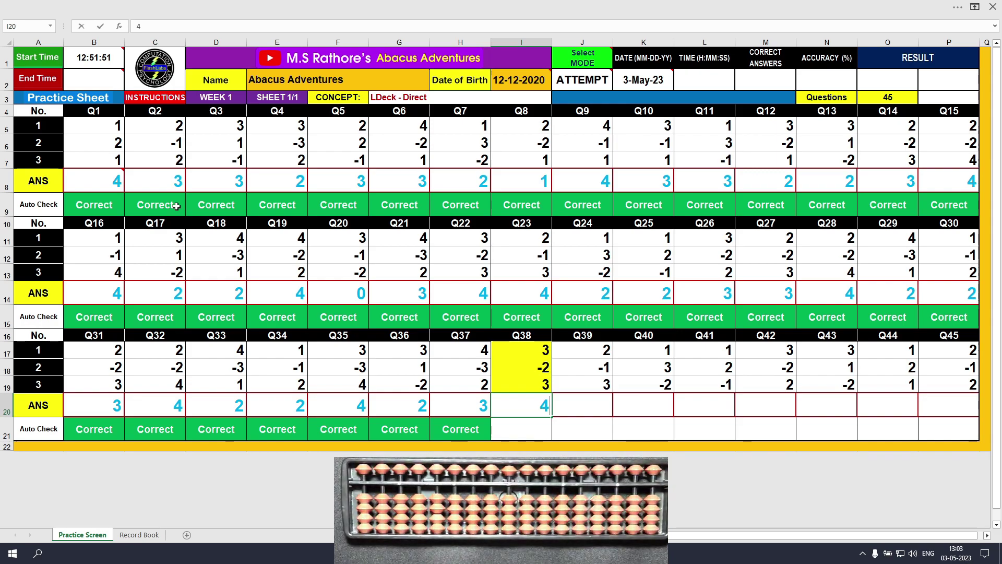
text(4)
key(Tab)
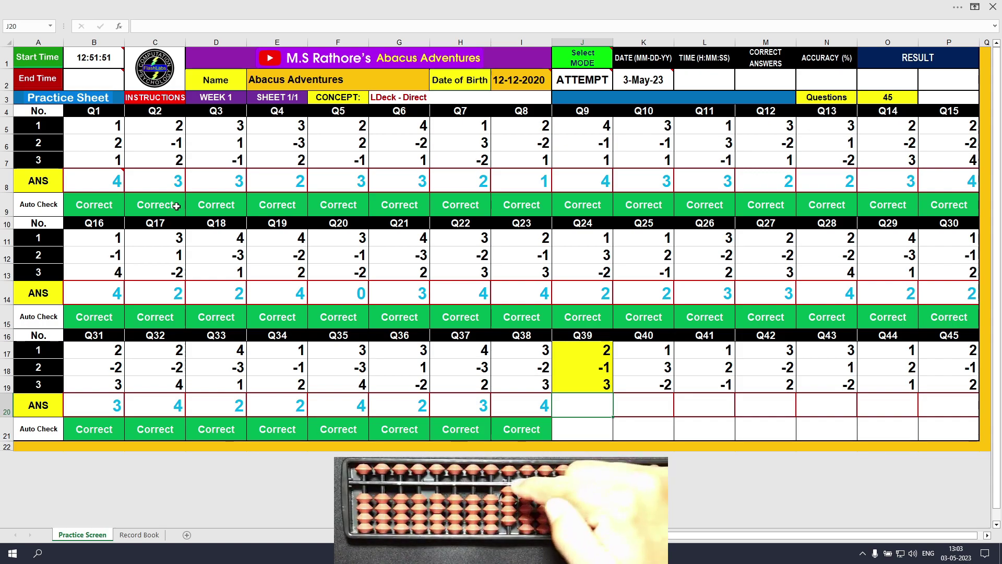
text(4)
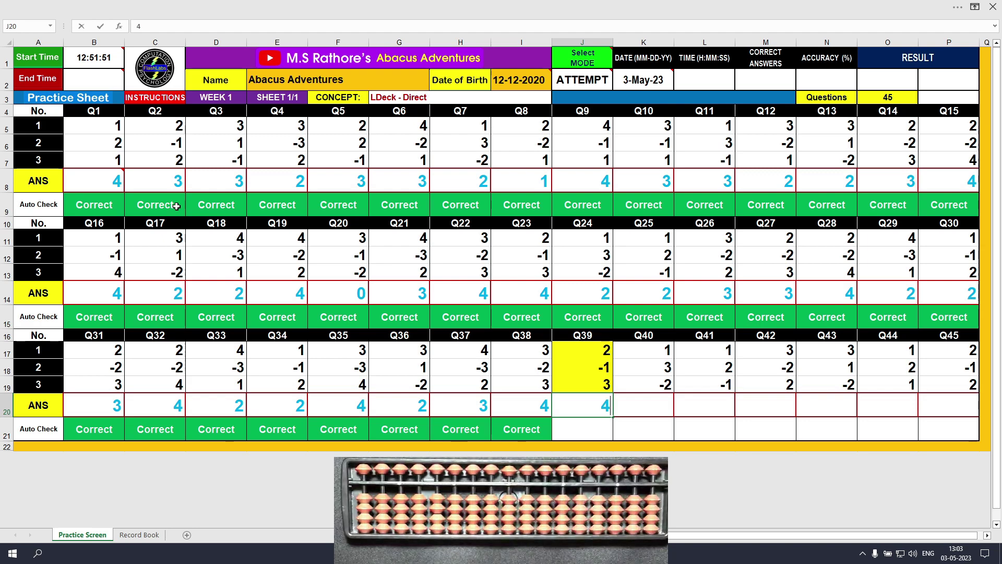
key(Tab)
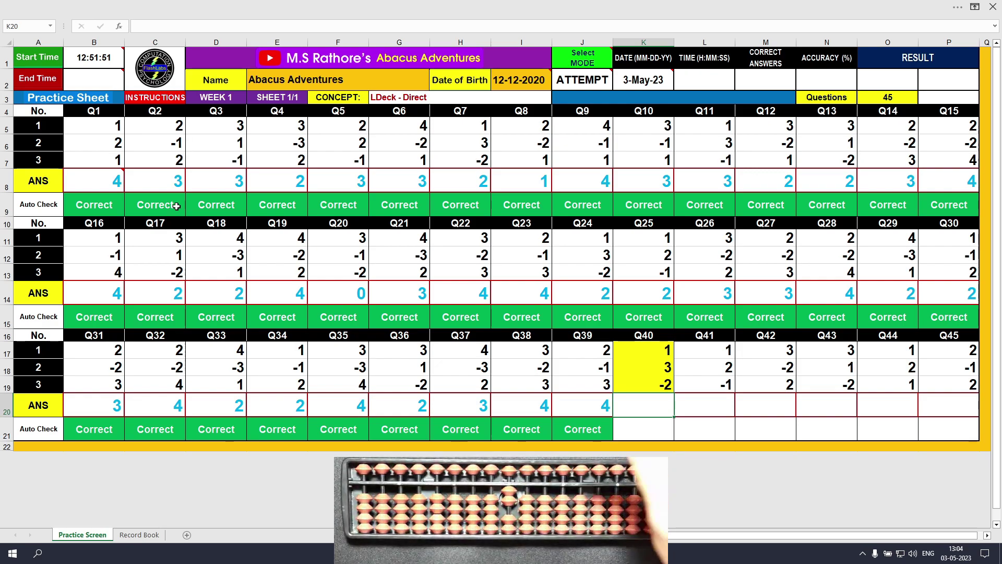
- Enter the answers 2 for Q40, 2 for Q41 and 3 for Q42 in the third answer row
text(2)
key(Tab)
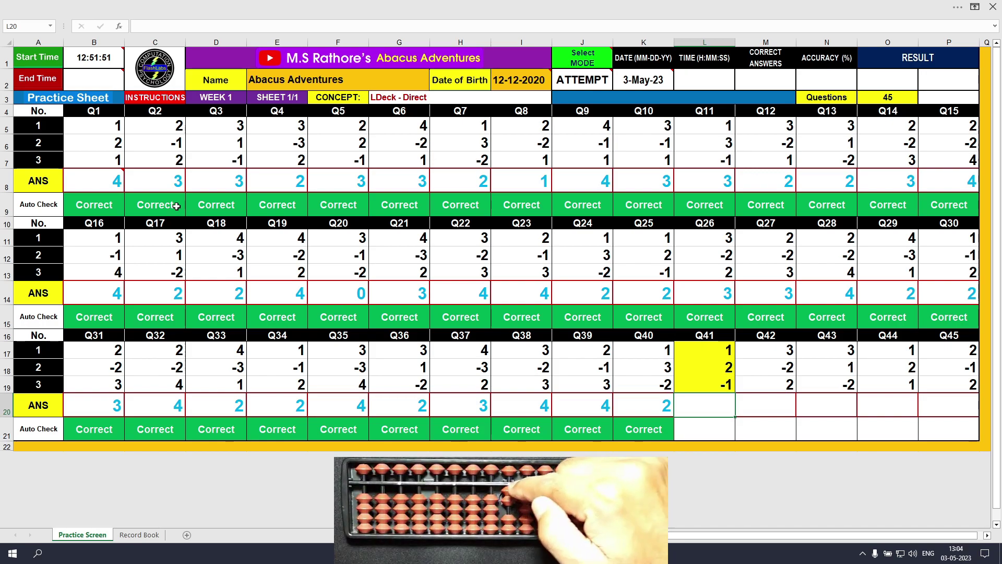
text(2)
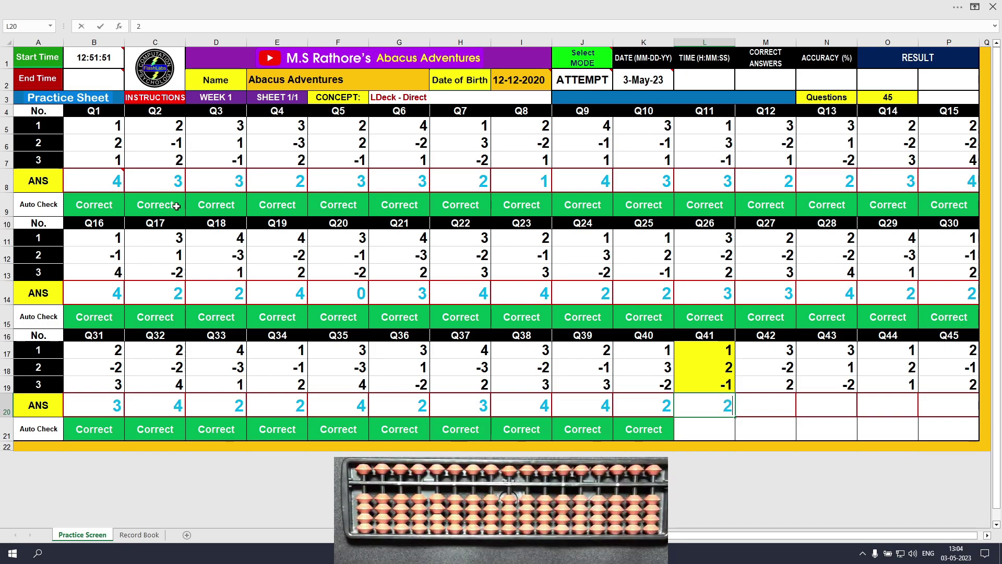
key(Tab)
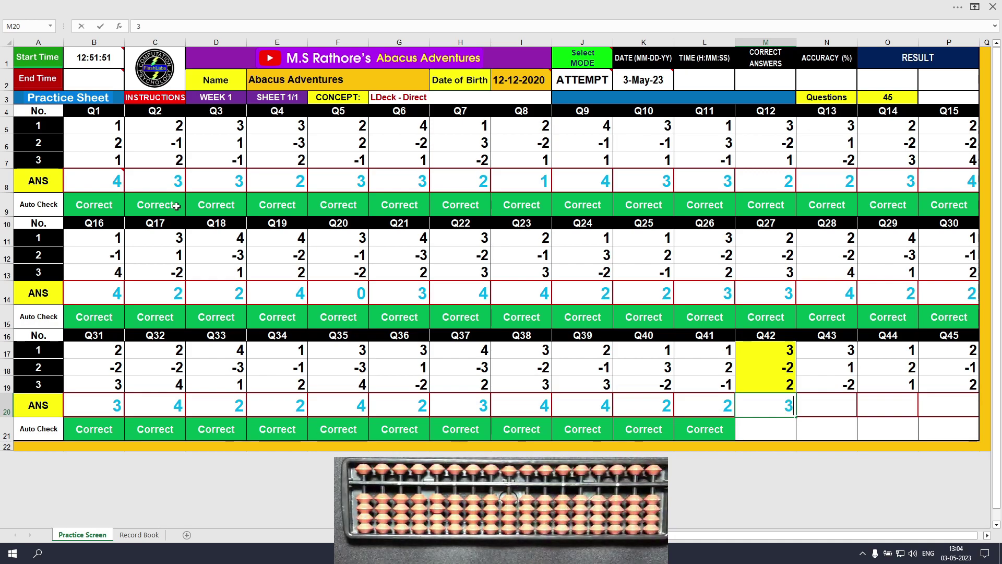
text(3)
key(Tab)
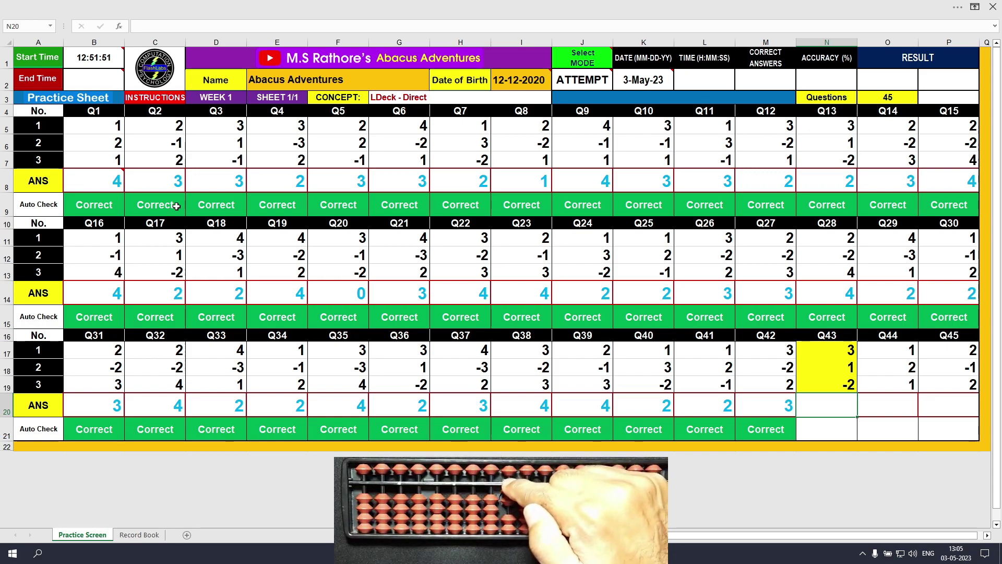
- Complete the third answer row with 2 for Q43, 4 for Q44 and 3 for Q45
text(2)
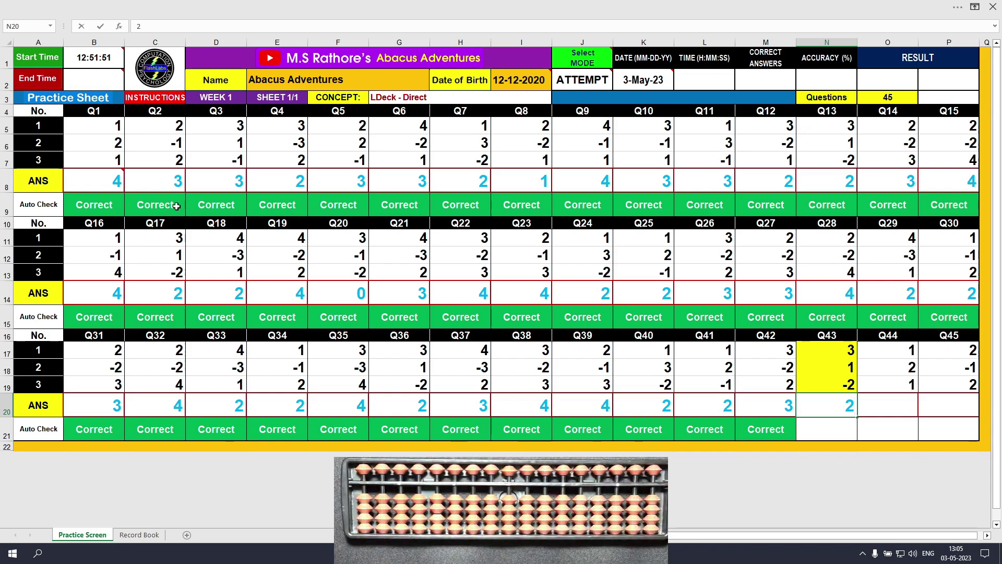
key(Tab)
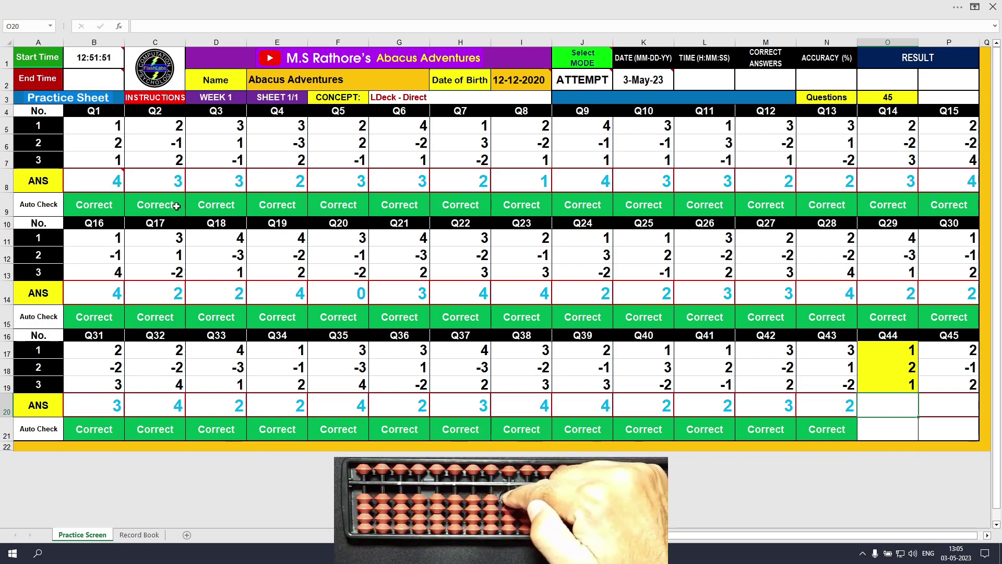
text(4)
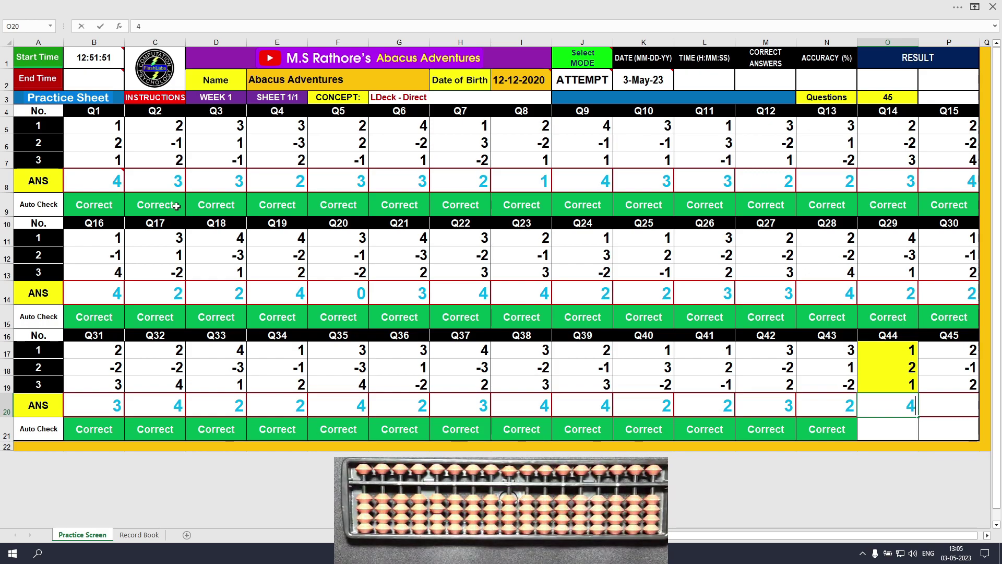
key(Tab)
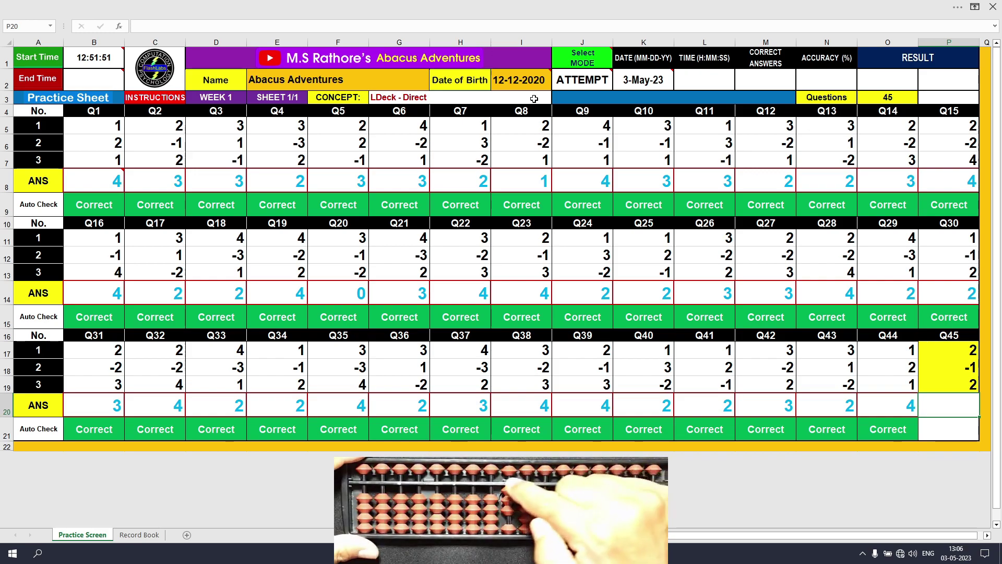
text(3)
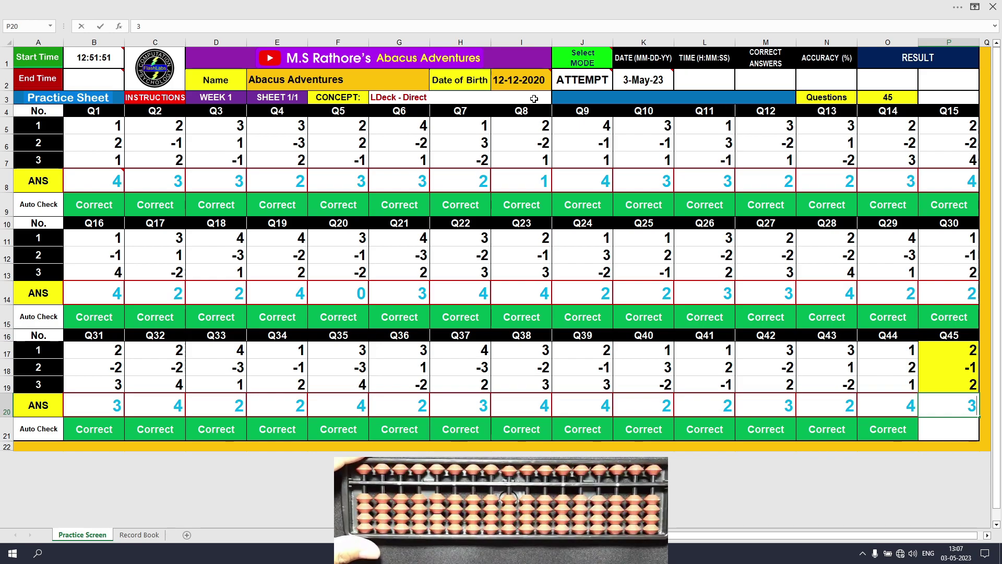
key(Return)
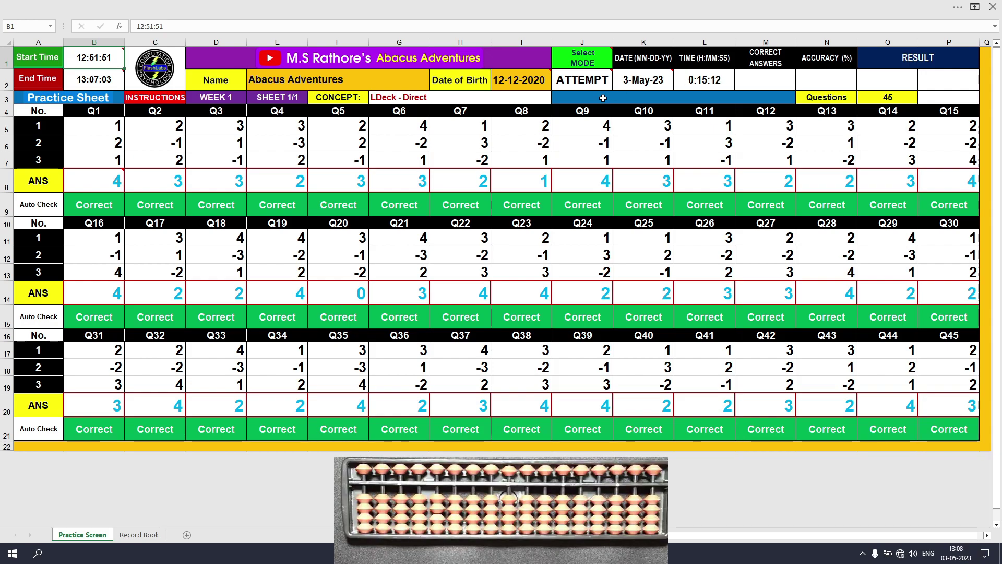
- Set the practice sheet's mode to SHOW to reveal the performance result, and review the session's entry in the Record Book sheet
mouse_move(587, 80)
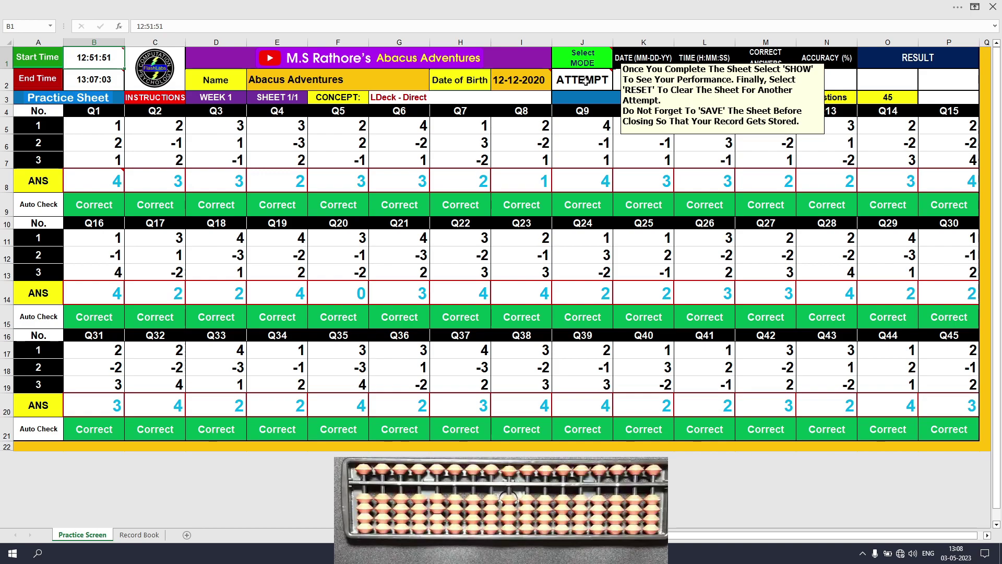
click(585, 79)
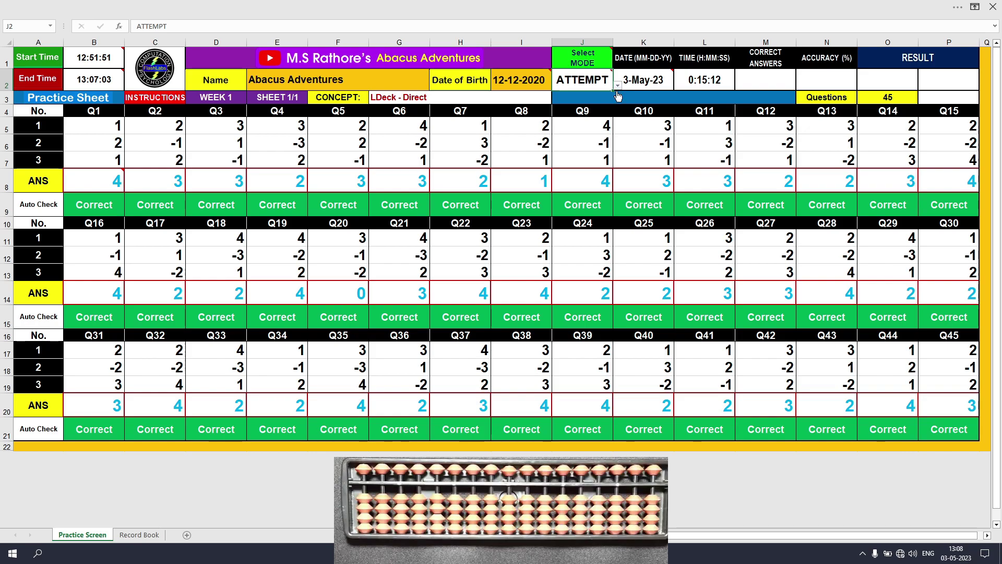
click(617, 88)
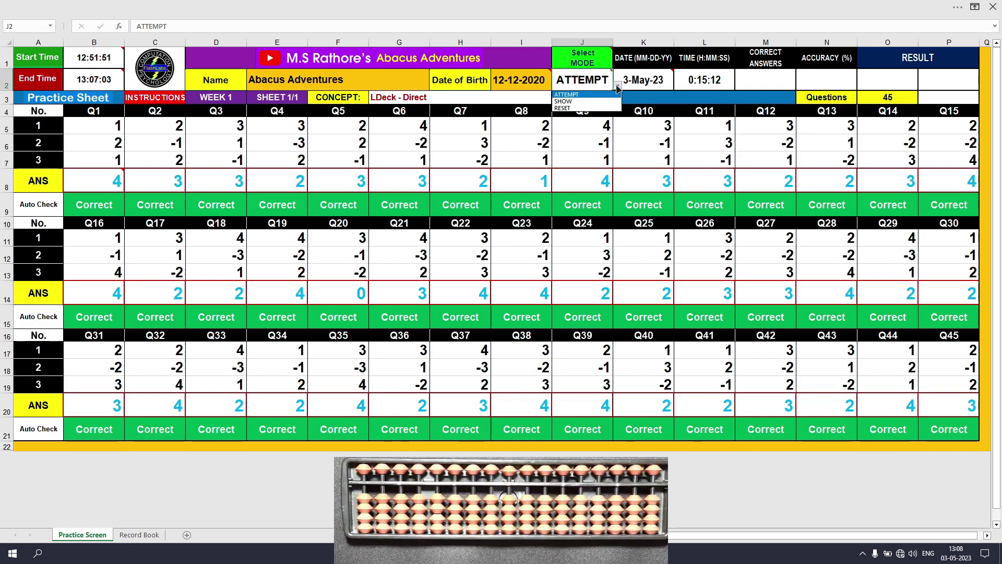
click(591, 103)
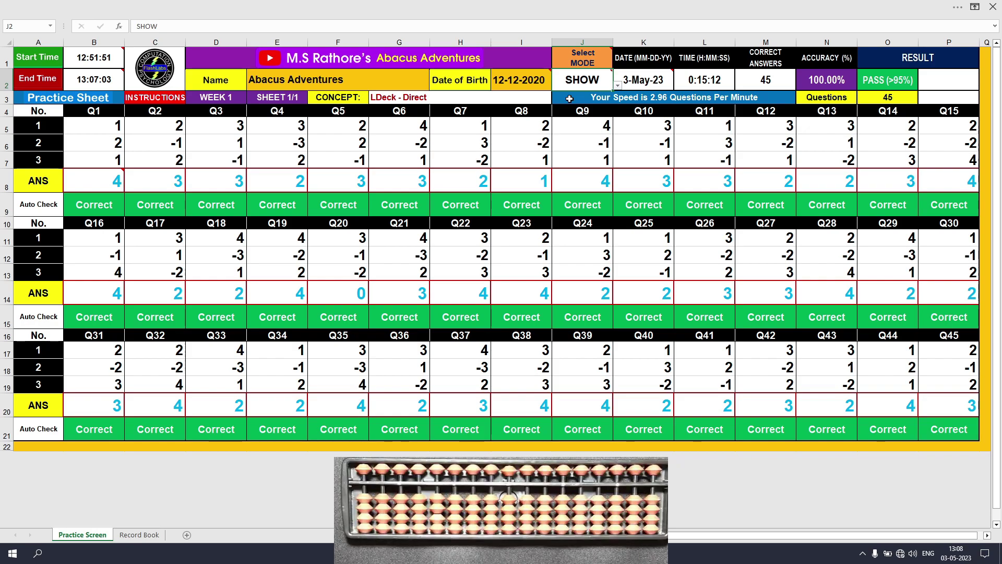
click(147, 536)
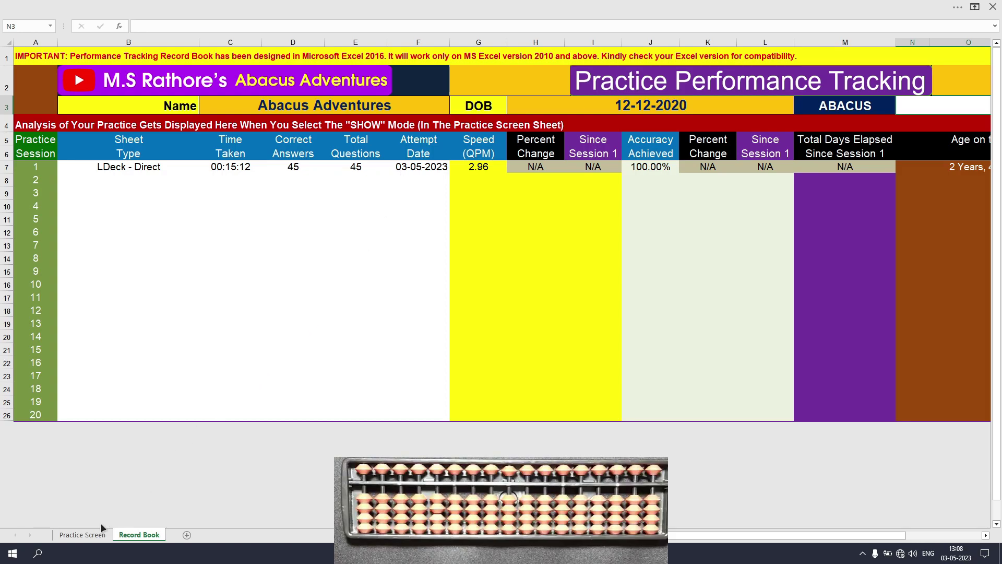
click(81, 535)
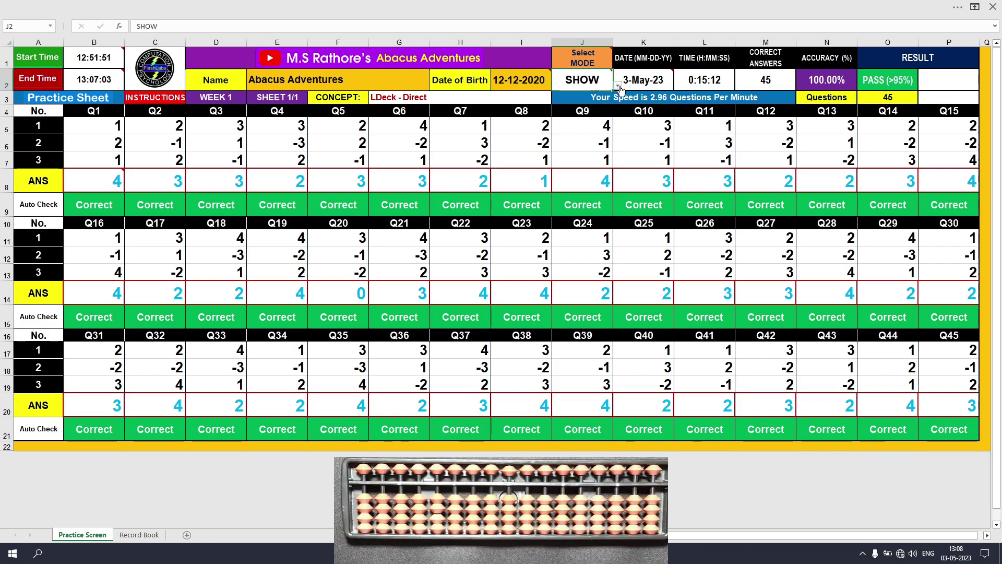
- Clear the practice sheet with the RESET mode and set the mode back to ATTEMPT, ready at Q1's answer cell
click(618, 87)
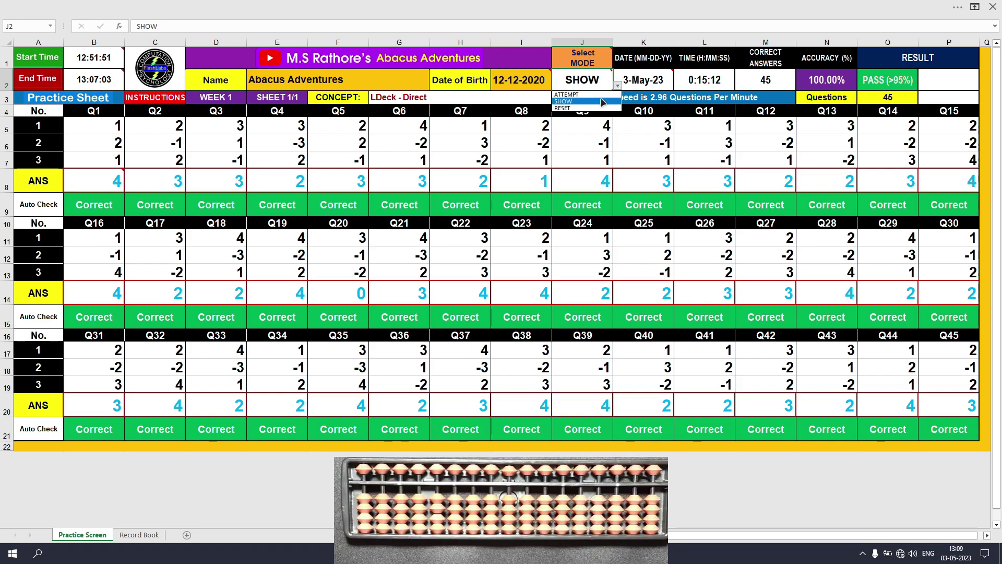
click(594, 108)
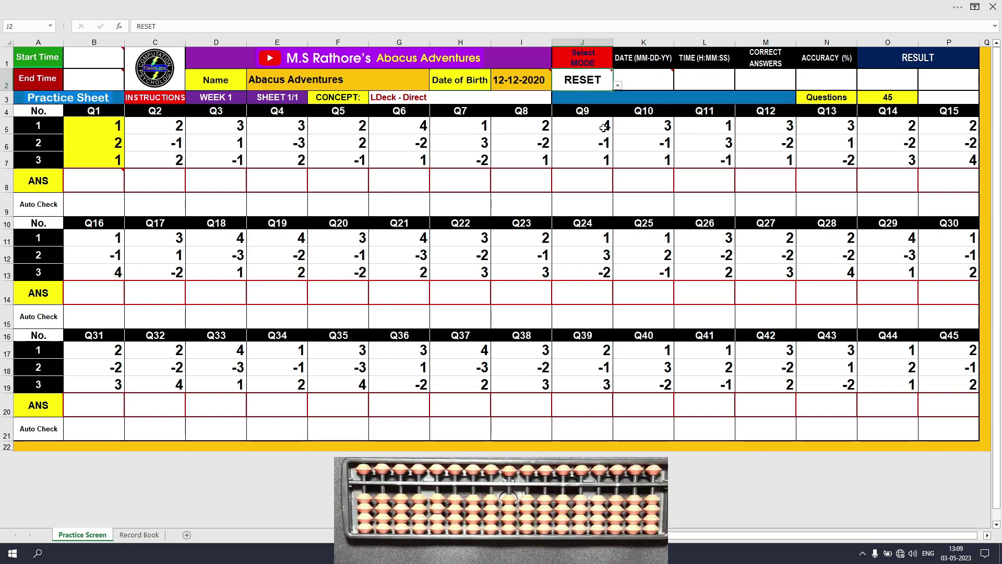
click(618, 87)
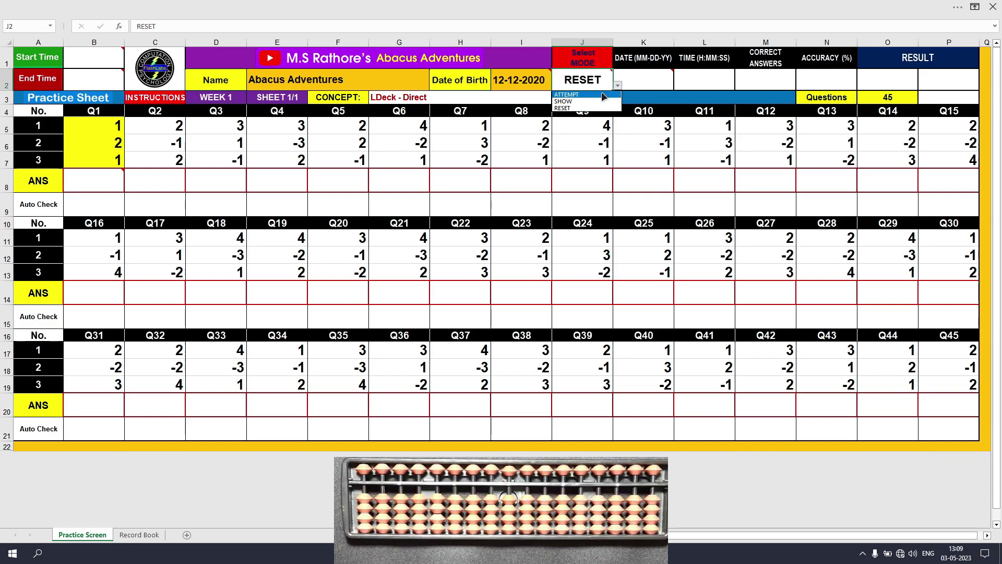
click(597, 94)
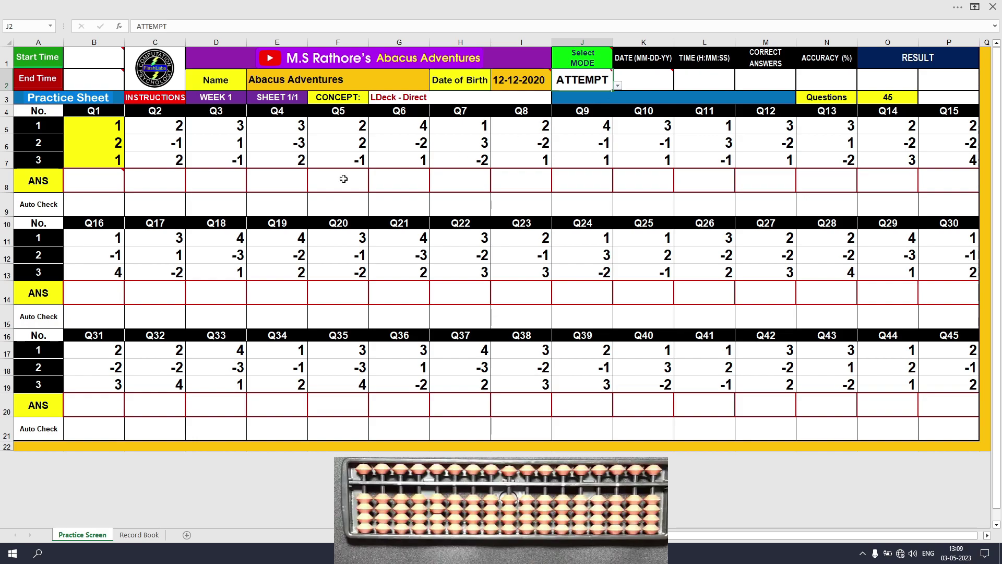
click(120, 189)
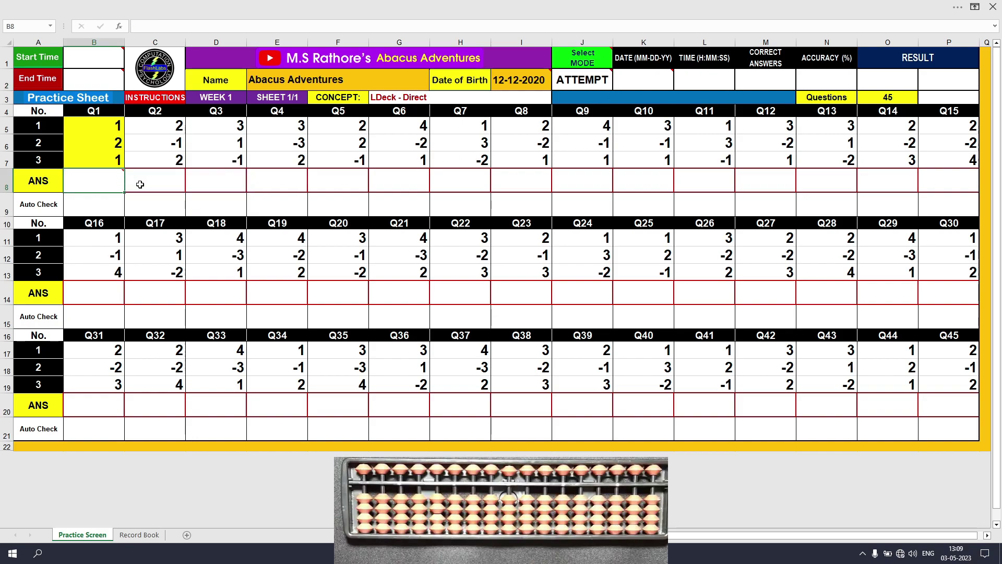